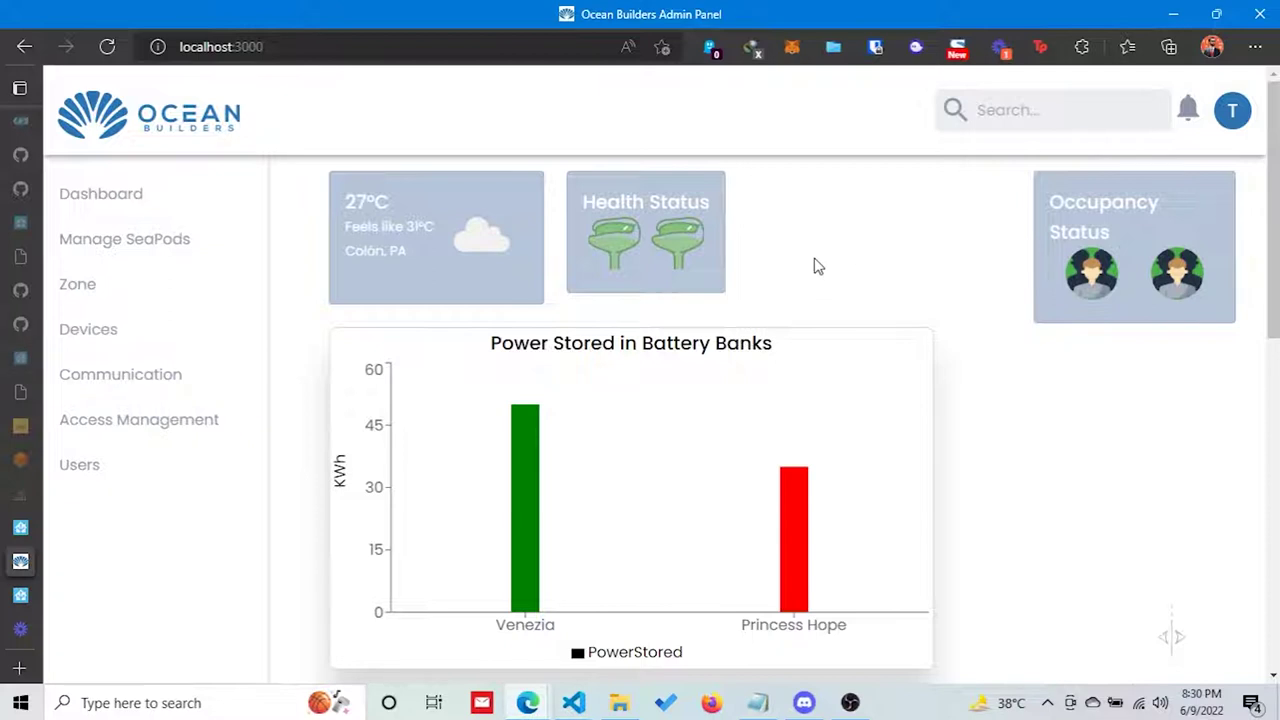
# Open the Notifications page from the Communication entry in the sidebar.
pyautogui.click(230, 376)
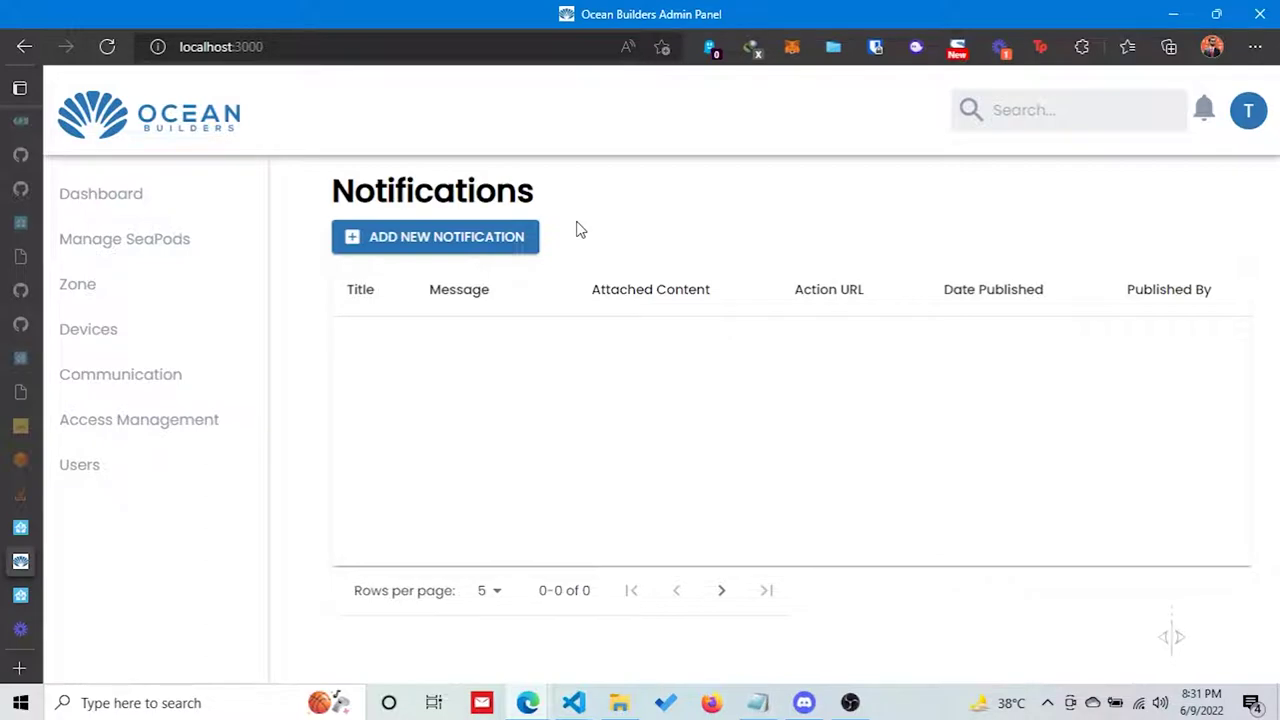
# Create a new notification titled 'Testing' with the message 'Announcement: xyz'.
pyautogui.click(486, 237)
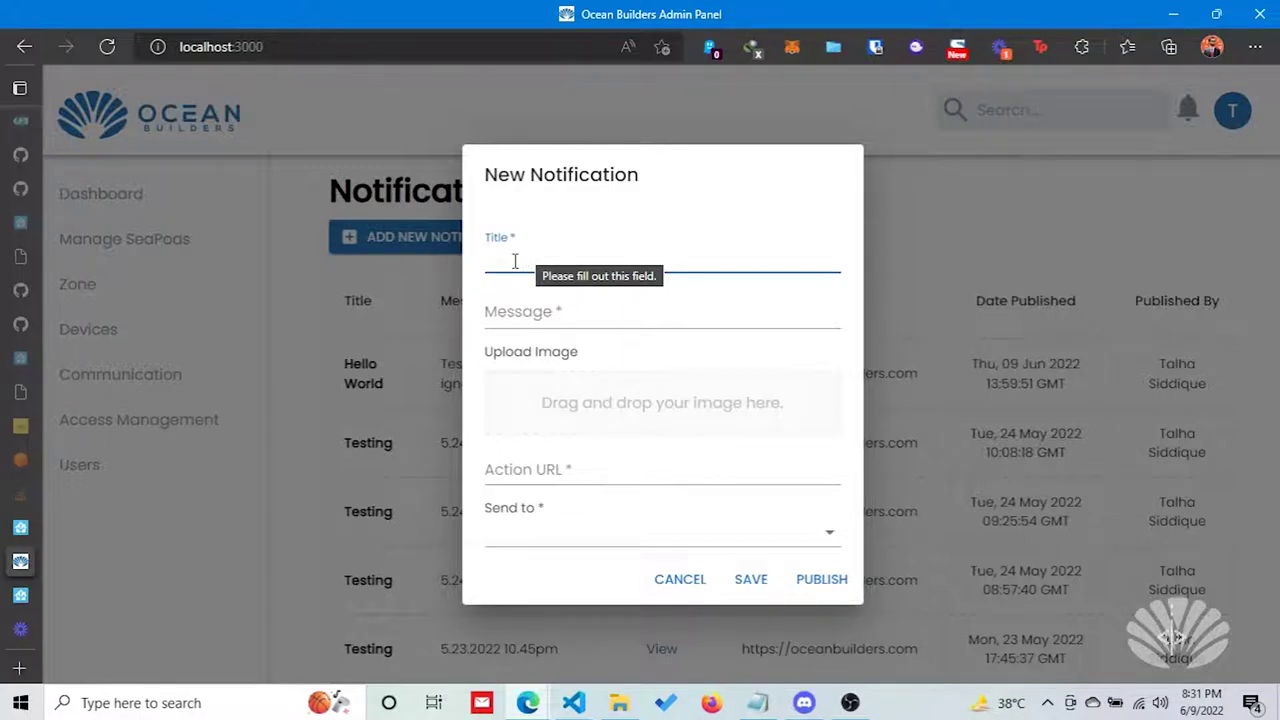
pyautogui.press('capslock')
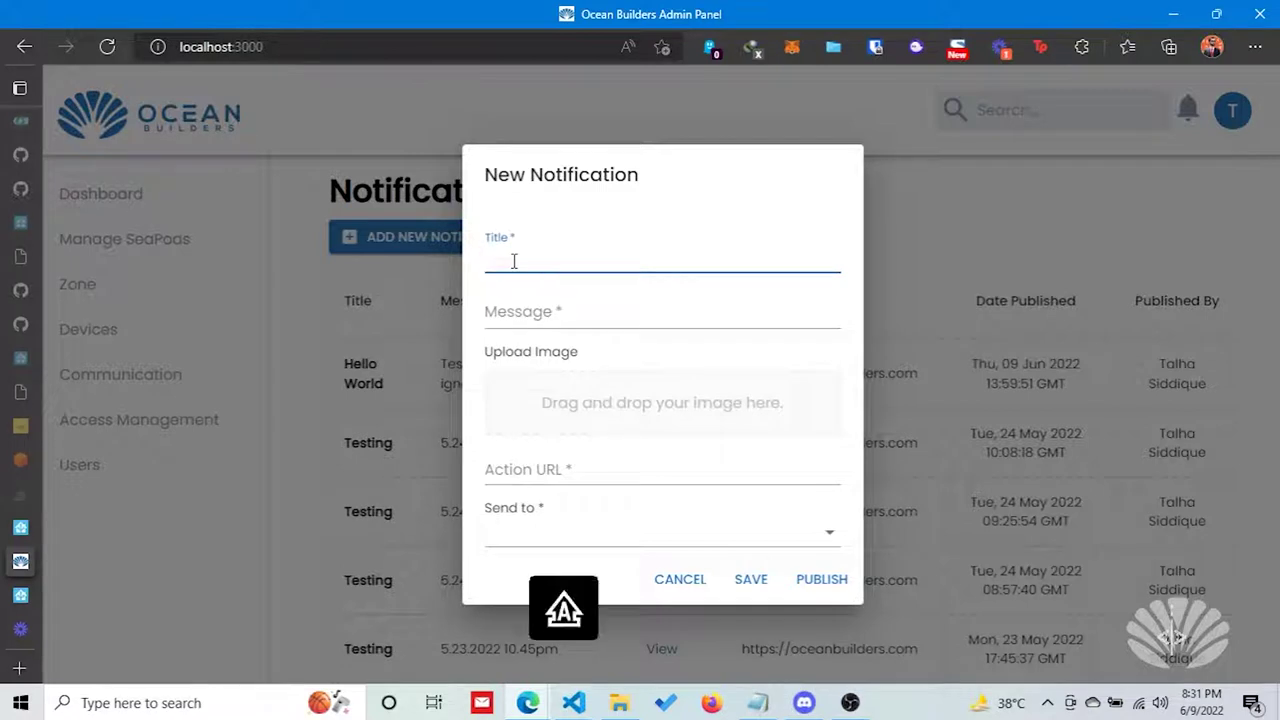
pyautogui.write('He')
pyautogui.press('BackSpace')
pyautogui.press('BackSpace')
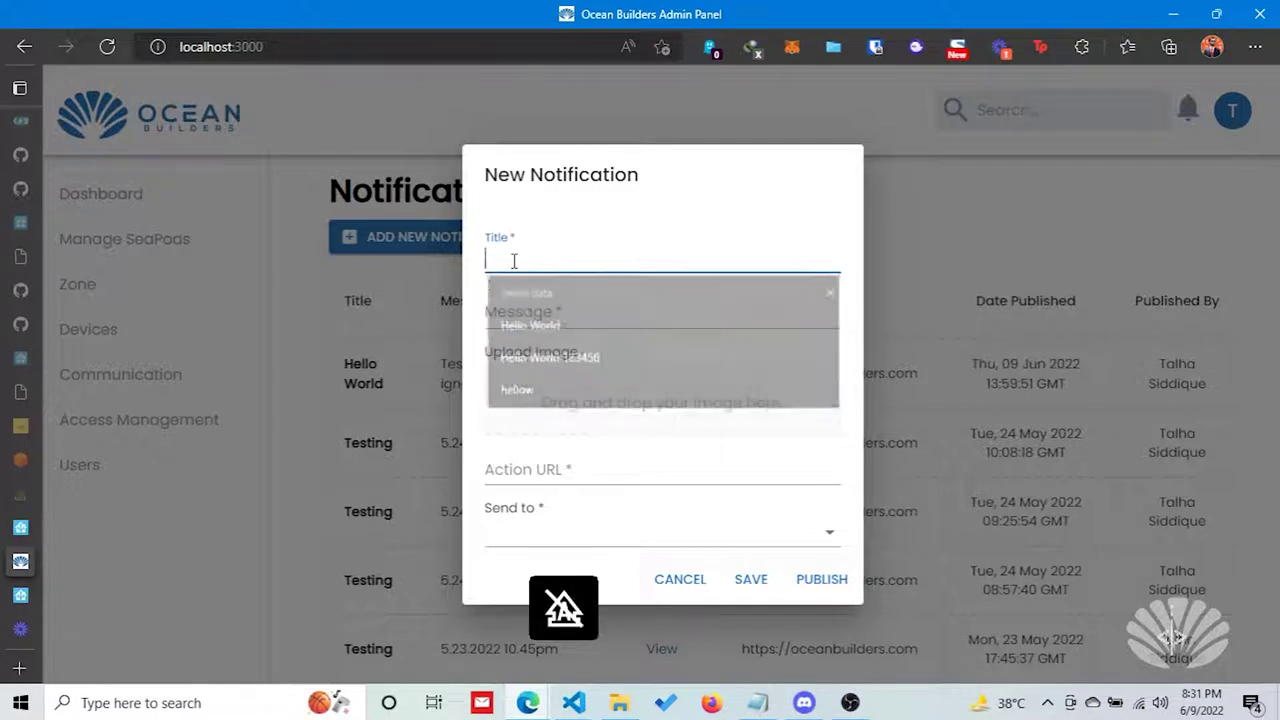
pyautogui.write('Testing')
pyautogui.press('Tab')
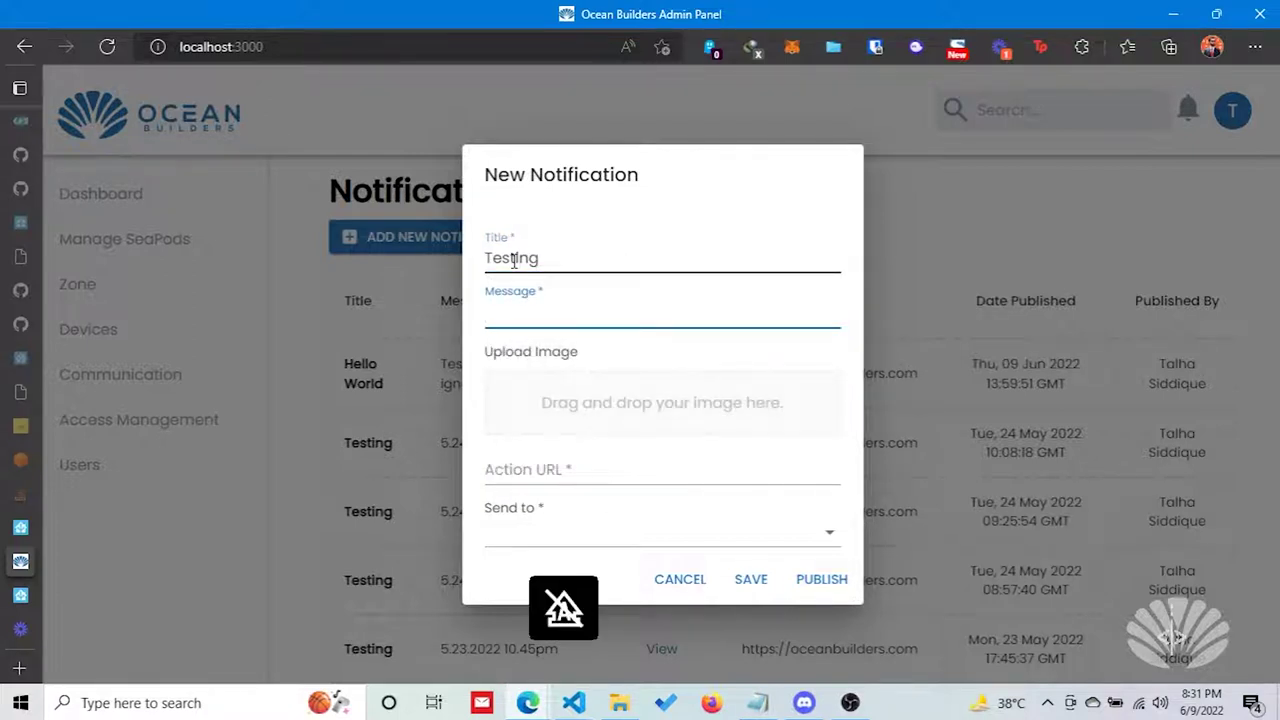
pyautogui.write('Announceme')
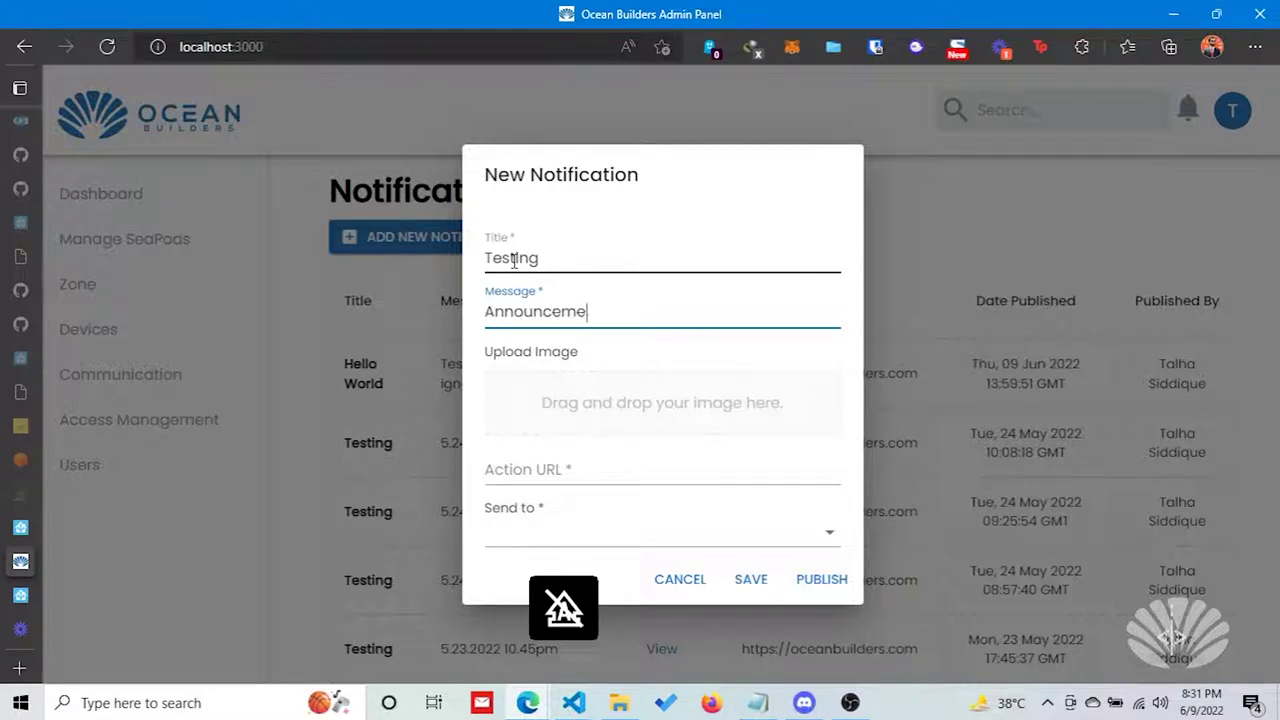
pyautogui.write('nt: xyz')
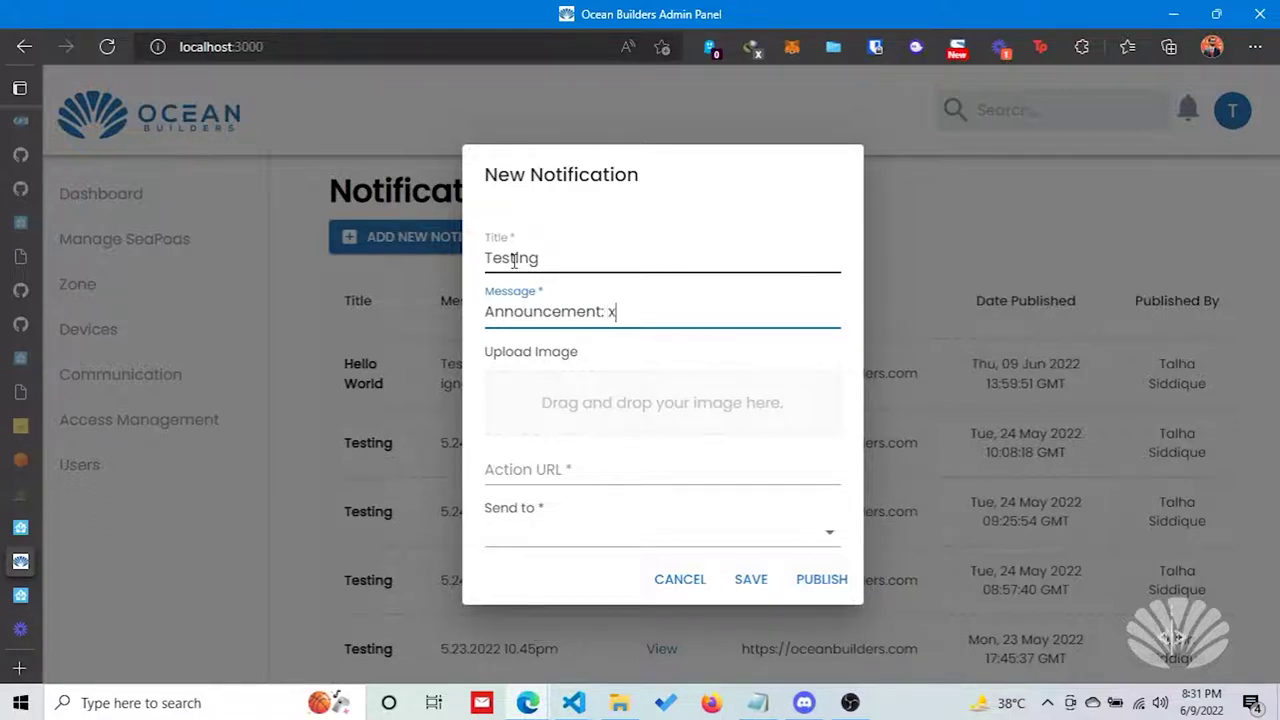
# Attach an image from the Downloads folder to the notification.
pyautogui.click(575, 386)
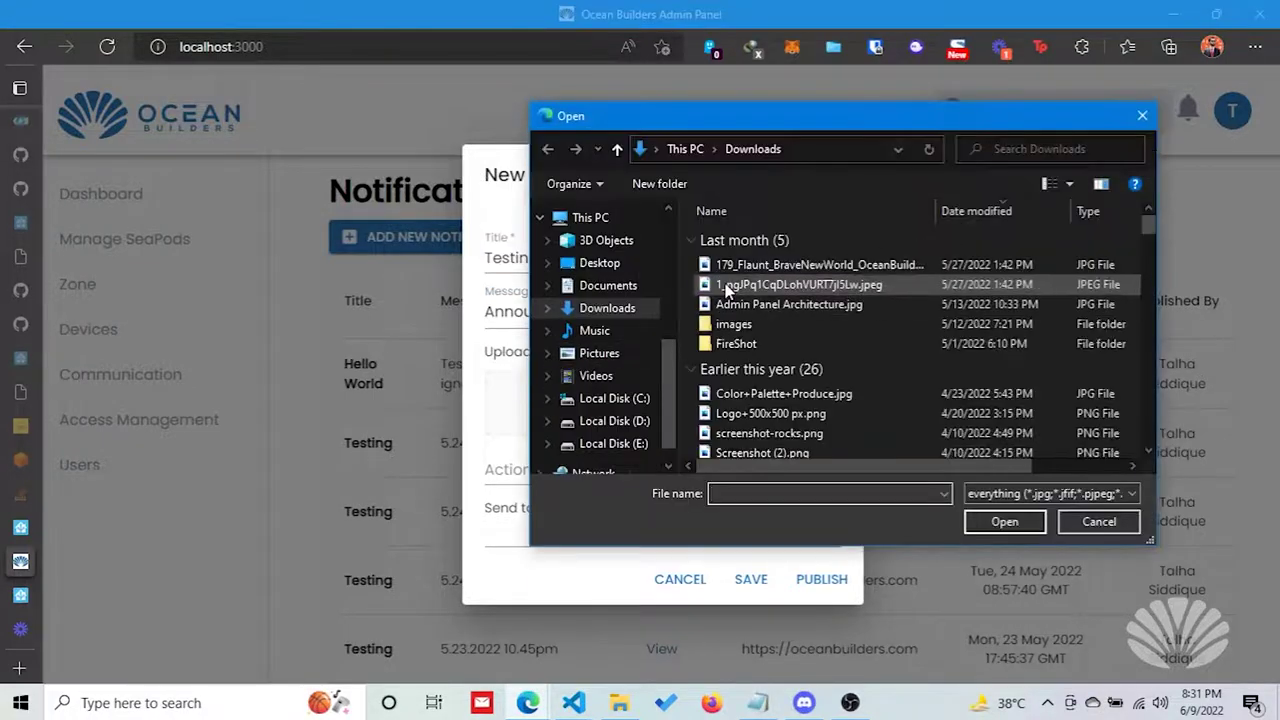
pyautogui.doubleClick(725, 262)
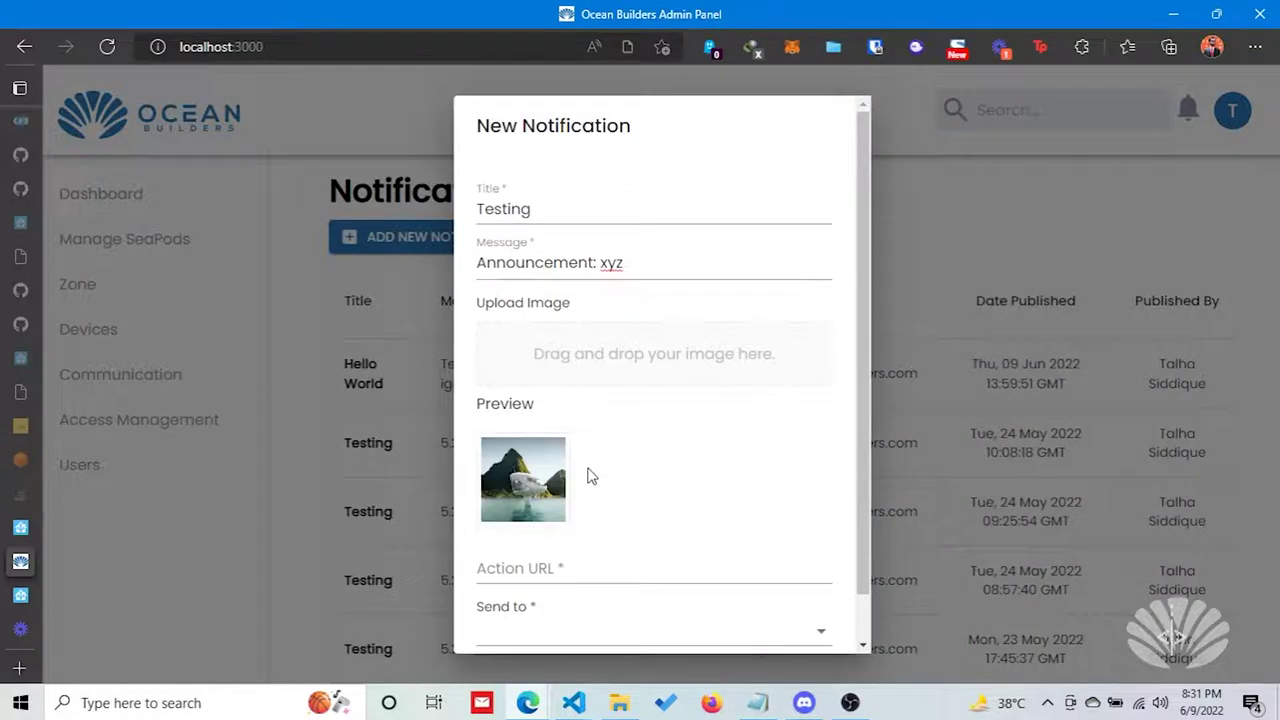
pyautogui.scroll(-1, 589, 451)
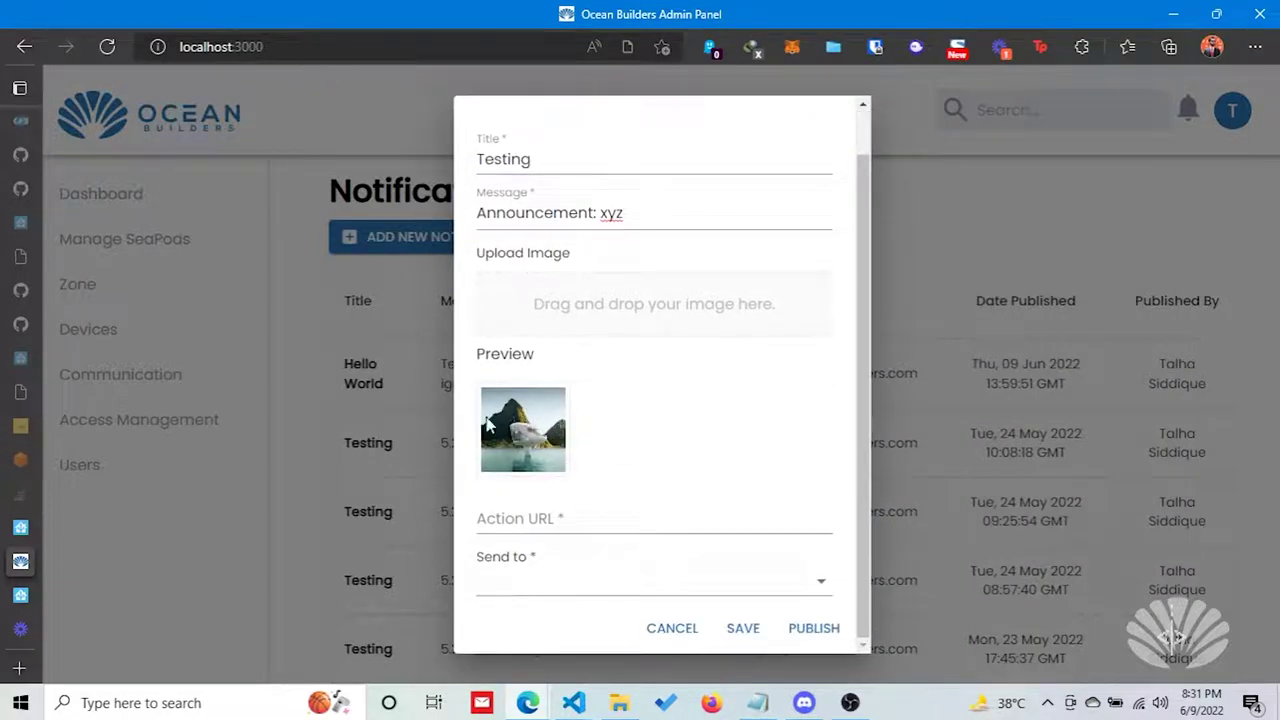
pyautogui.click(552, 512)
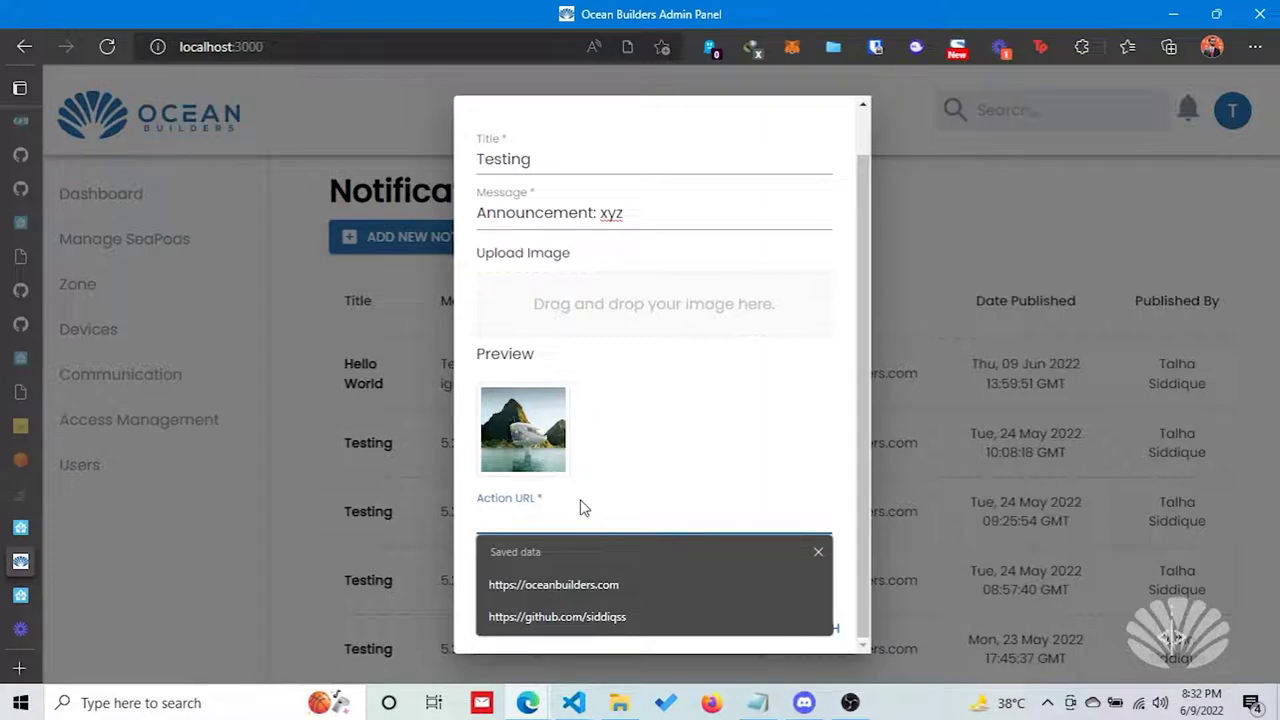
pyautogui.click(571, 582)
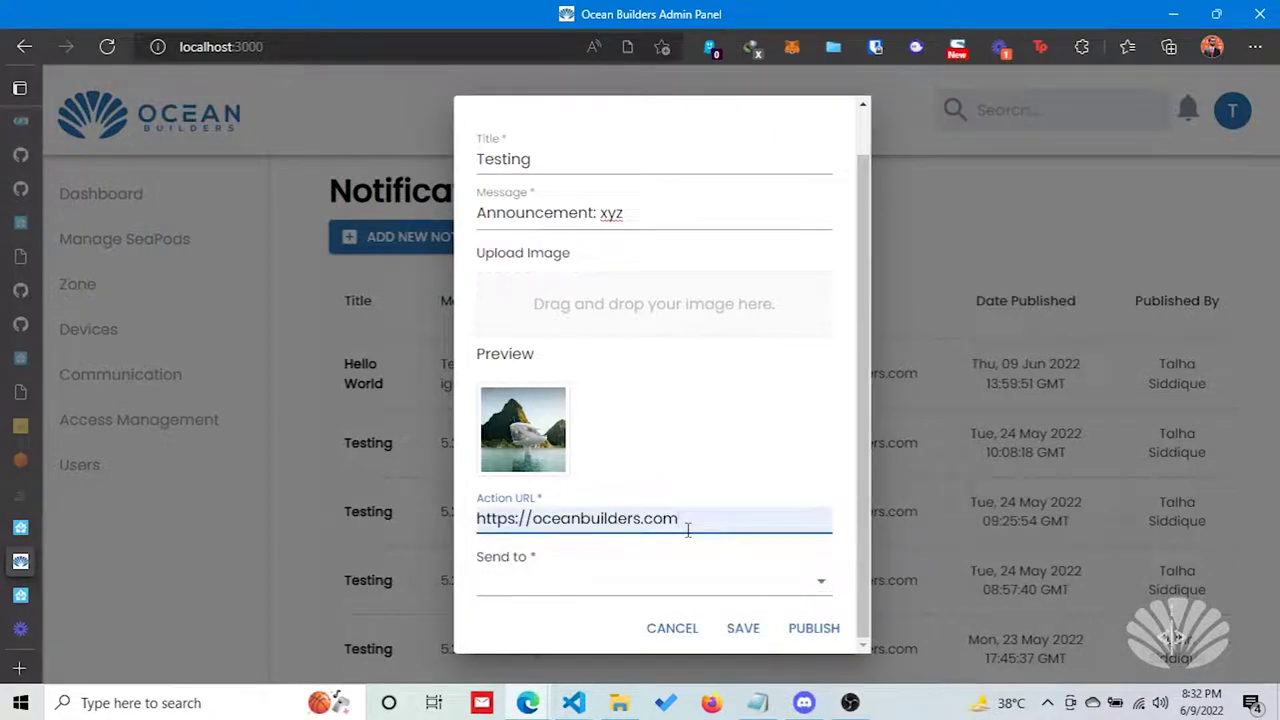
pyautogui.click(634, 583)
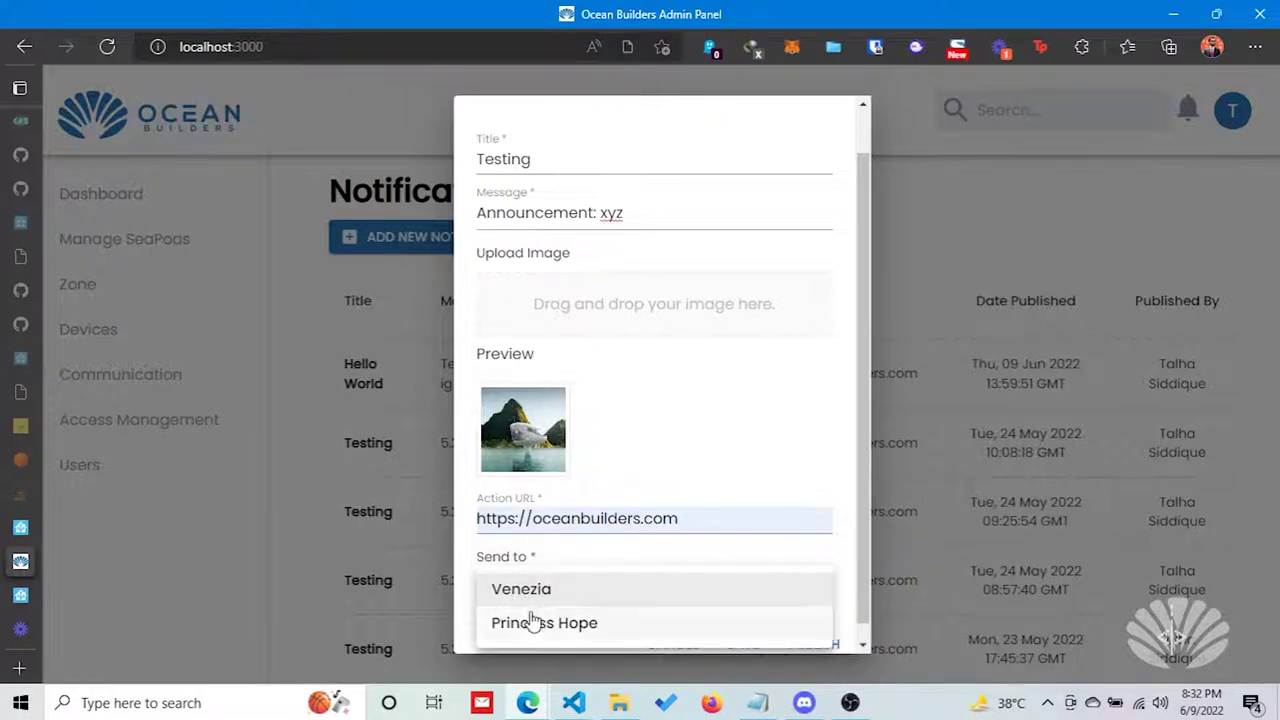
pyautogui.click(468, 598)
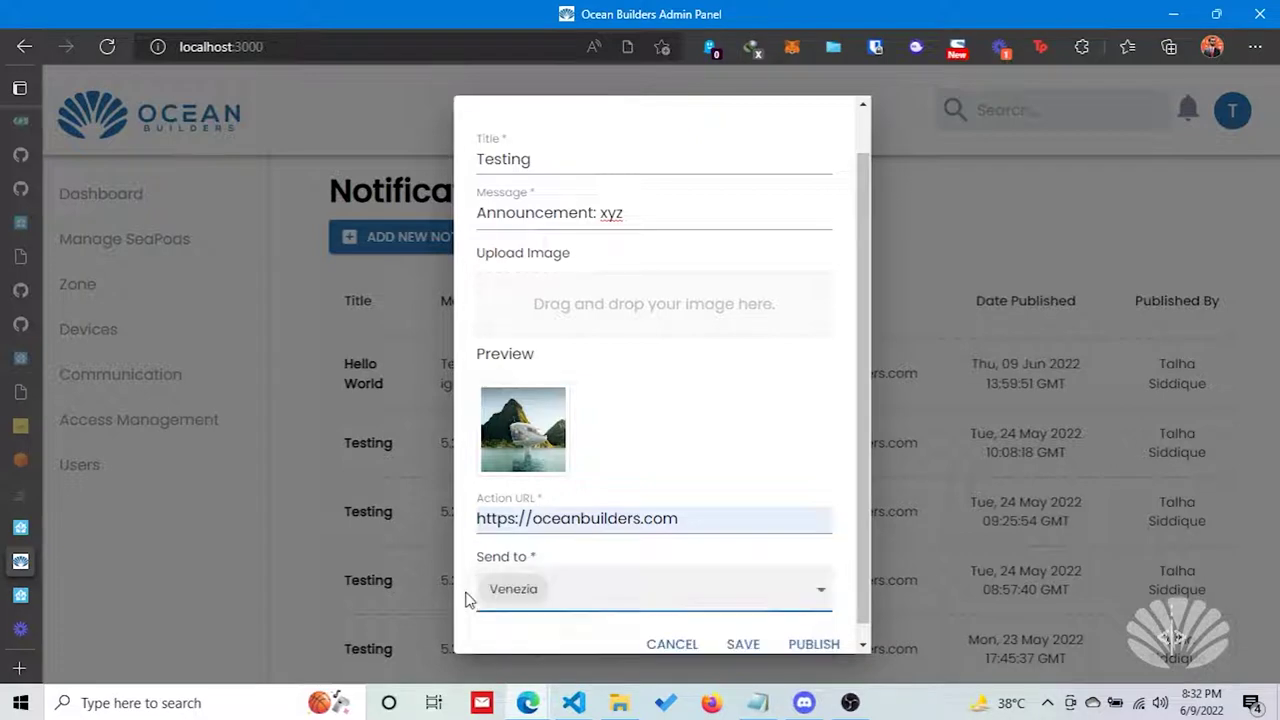
# Save the notification as a draft.
pyautogui.scroll(-1, 519, 579)
pyautogui.scroll(1, 660, 546)
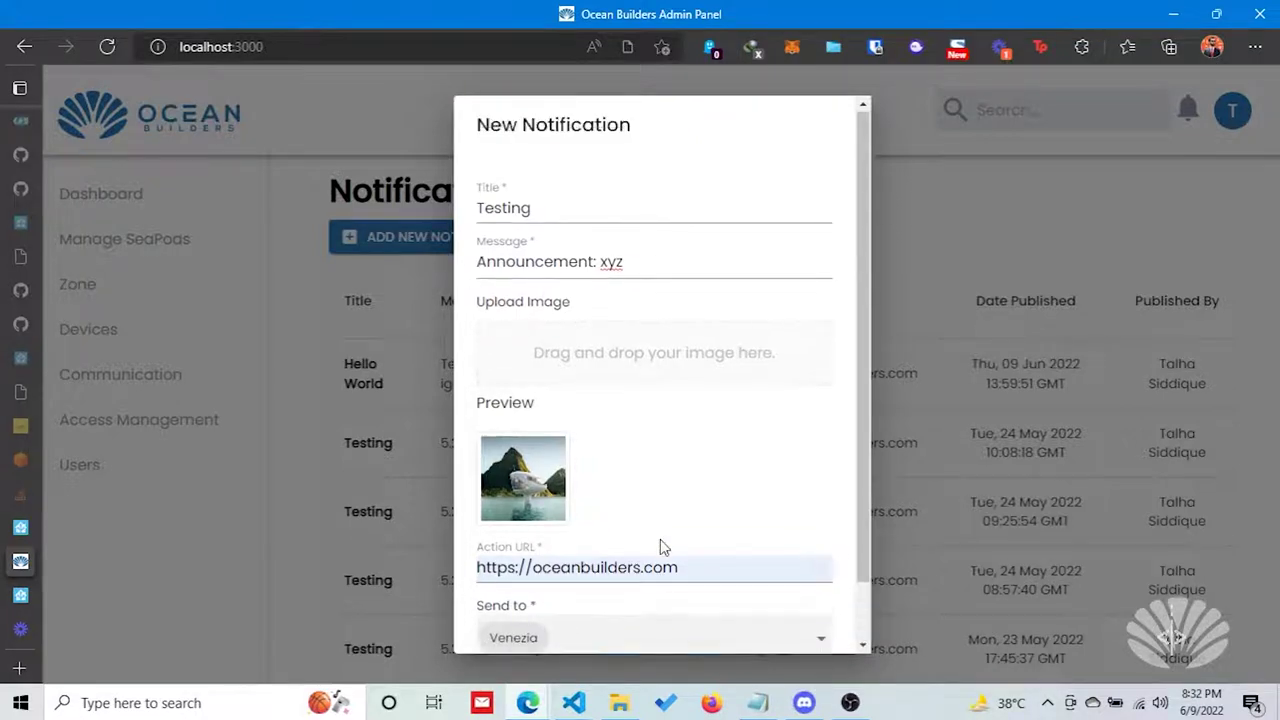
pyautogui.scroll(-1, 660, 546)
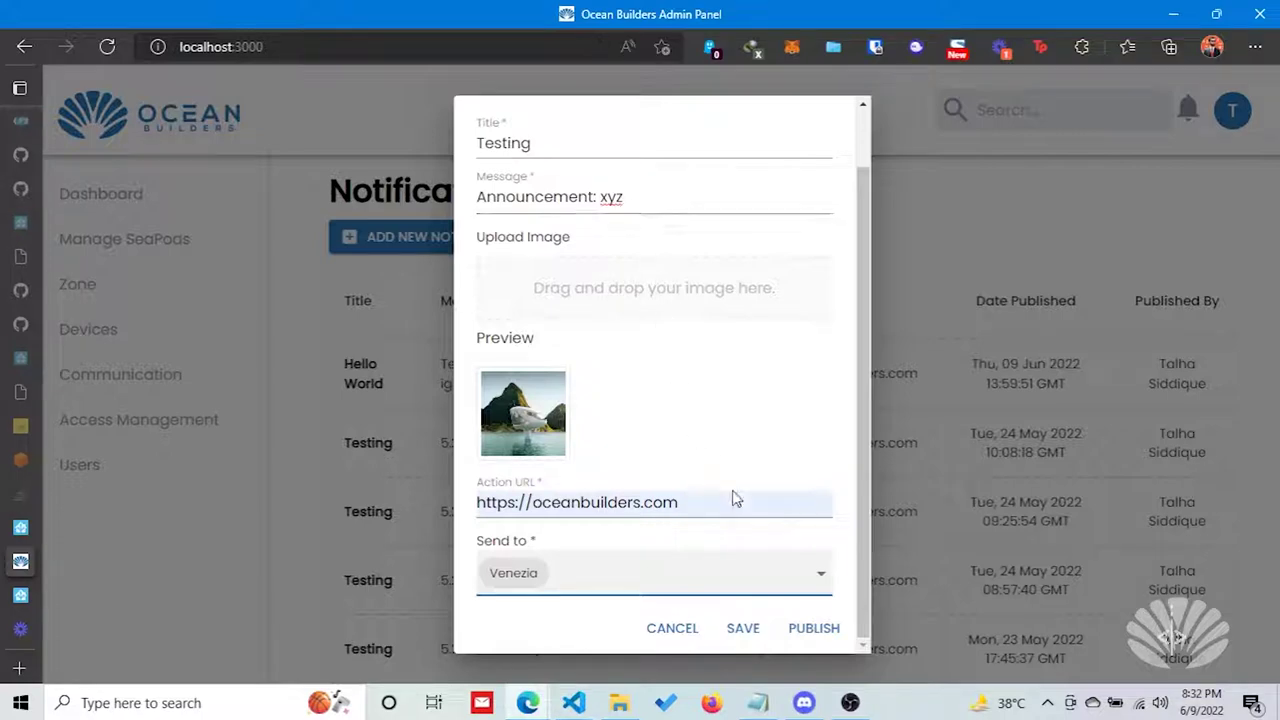
pyautogui.click(745, 627)
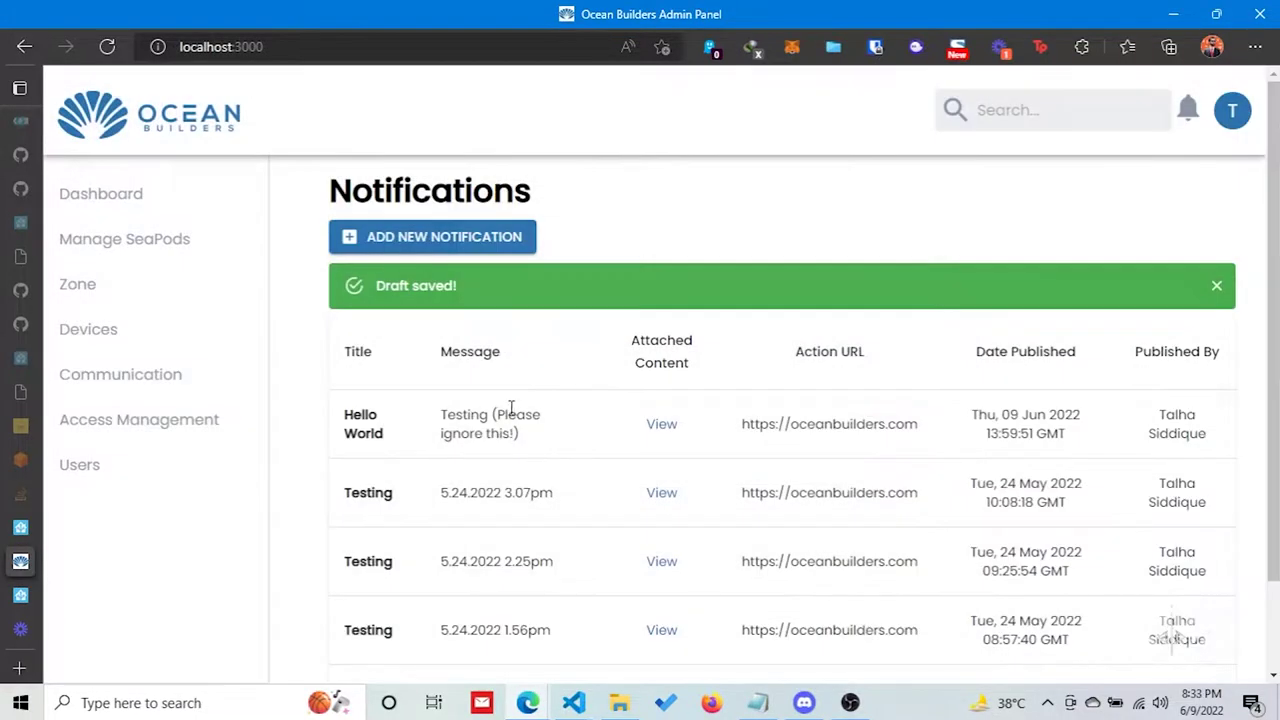
# Auto-fill a new notification from the saved draft, publish it, and switch to the Loom video.
pyautogui.click(385, 248)
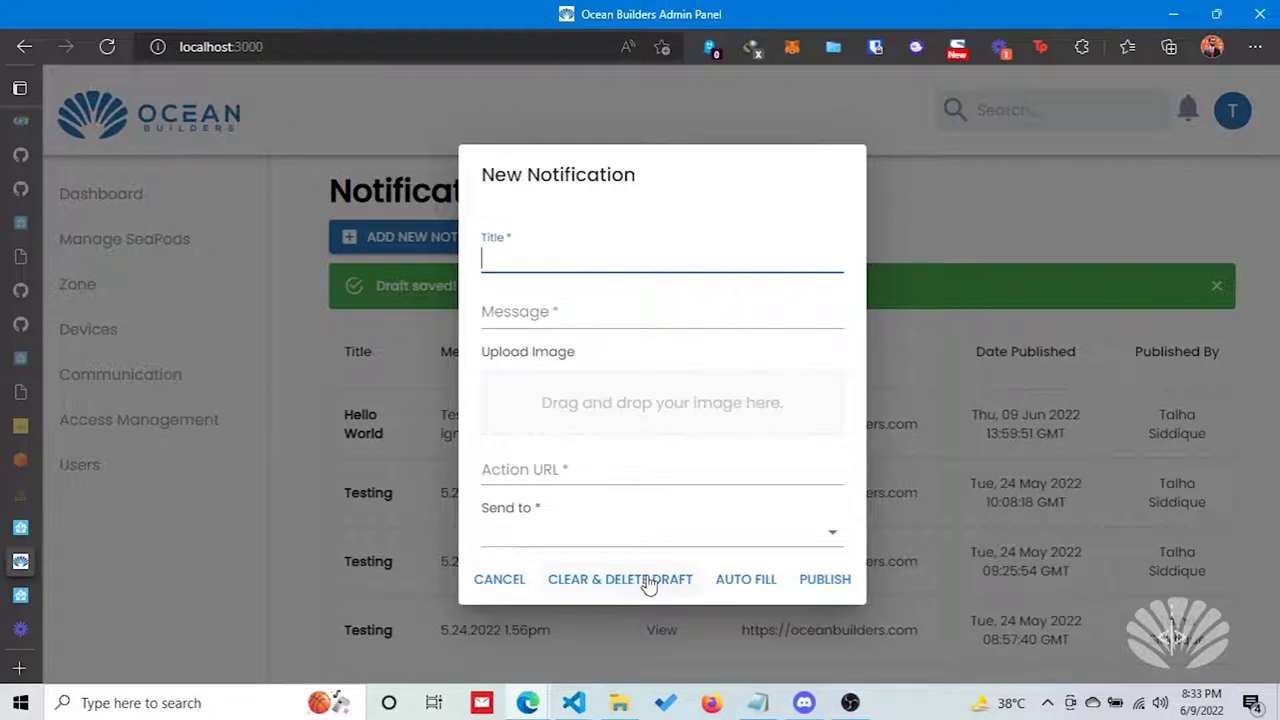
pyautogui.click(722, 583)
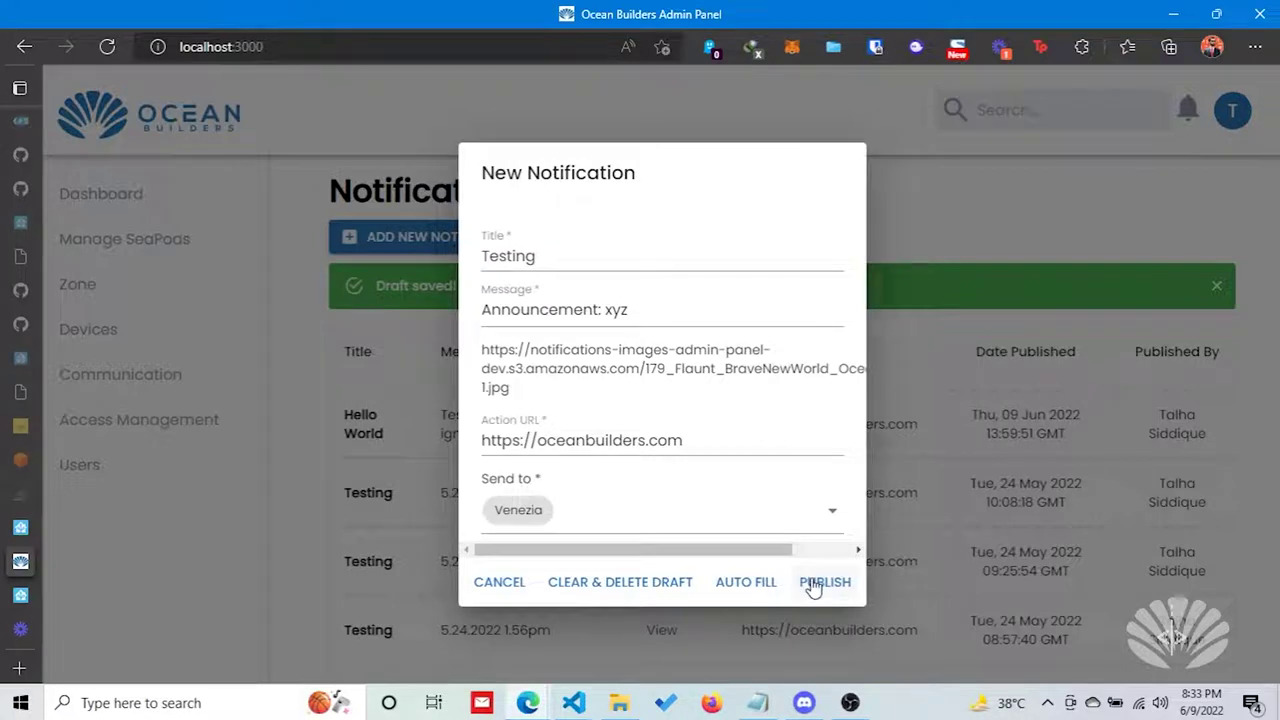
pyautogui.click(813, 588)
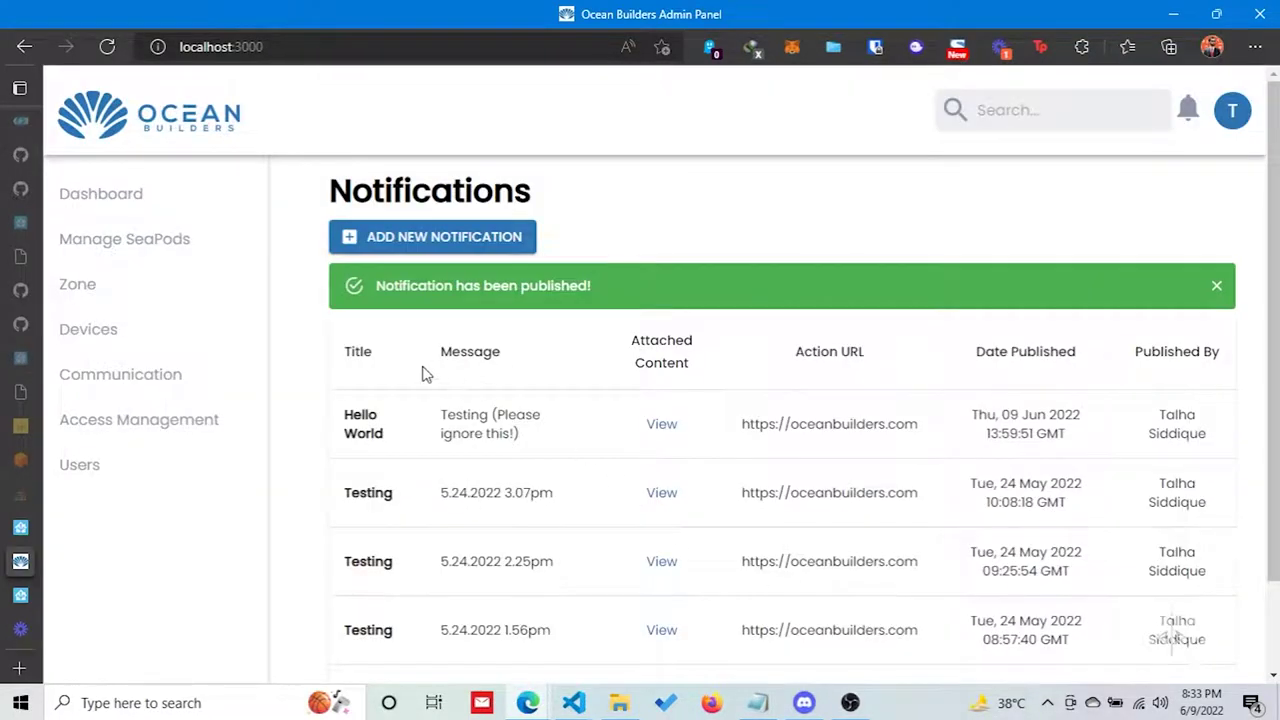
pyautogui.moveTo(35, 571)
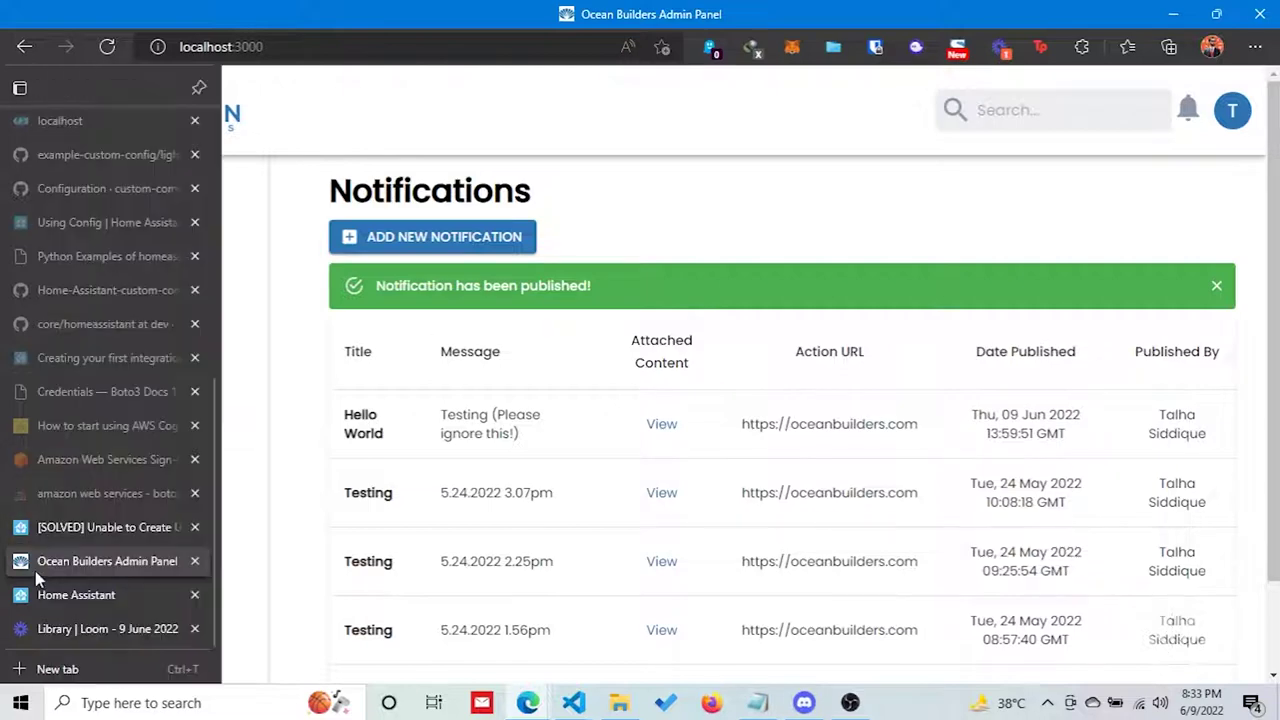
pyautogui.click(77, 630)
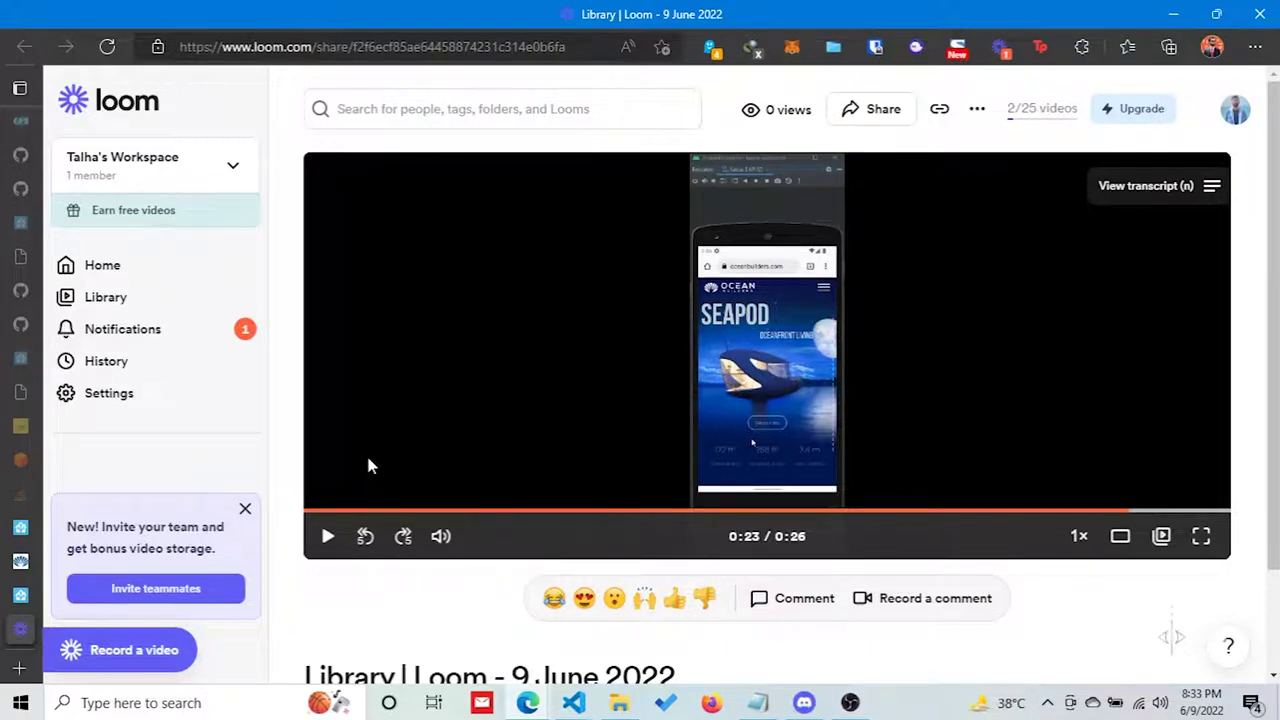
# Replay the SEAPOD phone demo from 0:00 in full screen, then exit full screen.
pyautogui.click(317, 513)
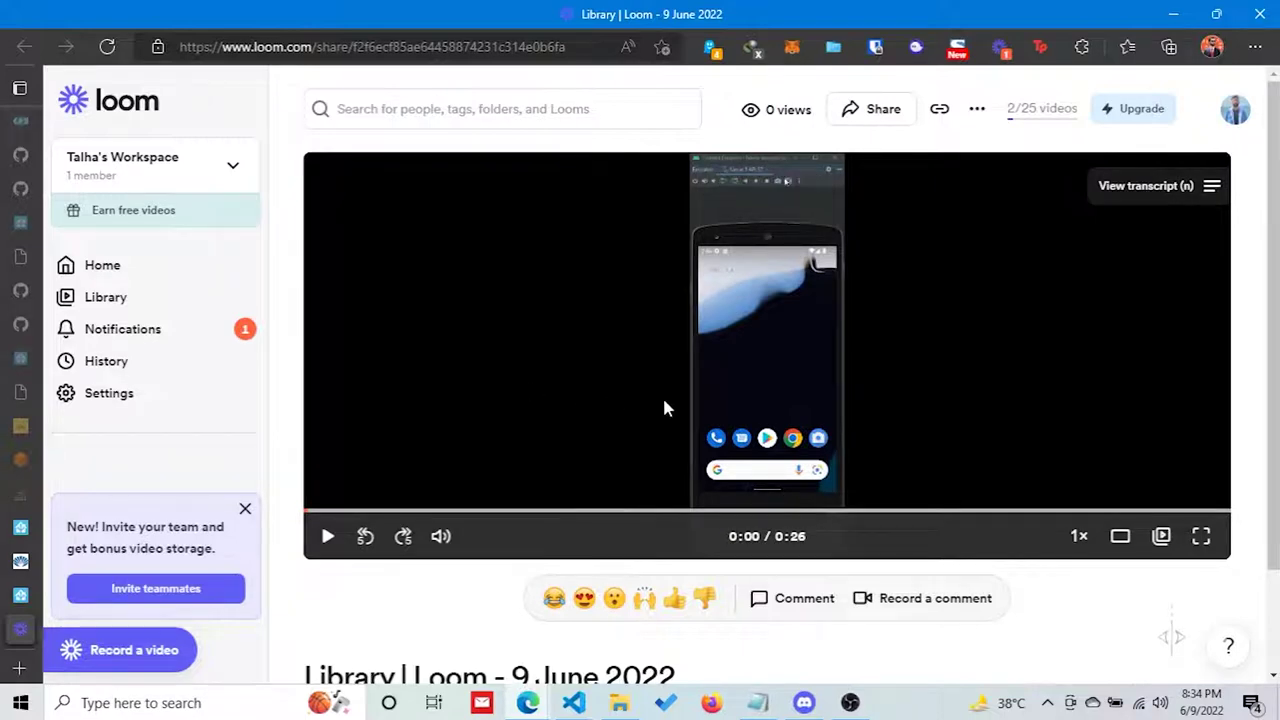
pyautogui.click(1200, 537)
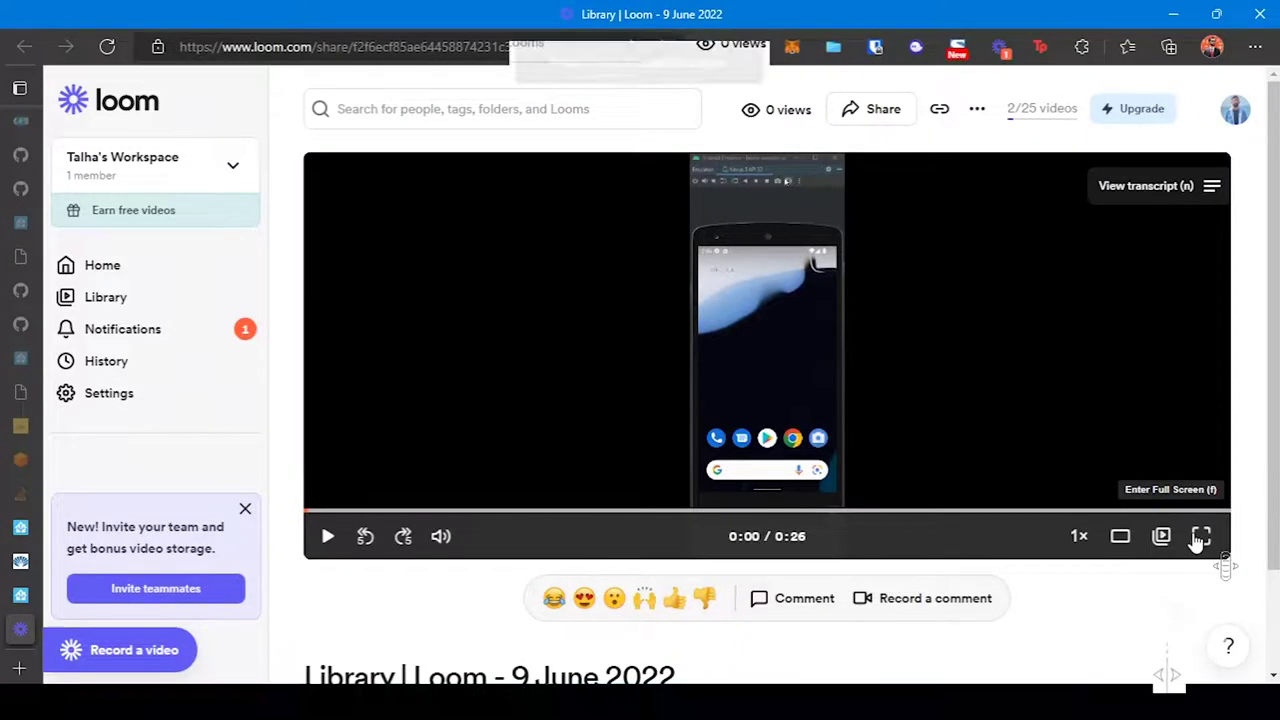
pyautogui.click(688, 368)
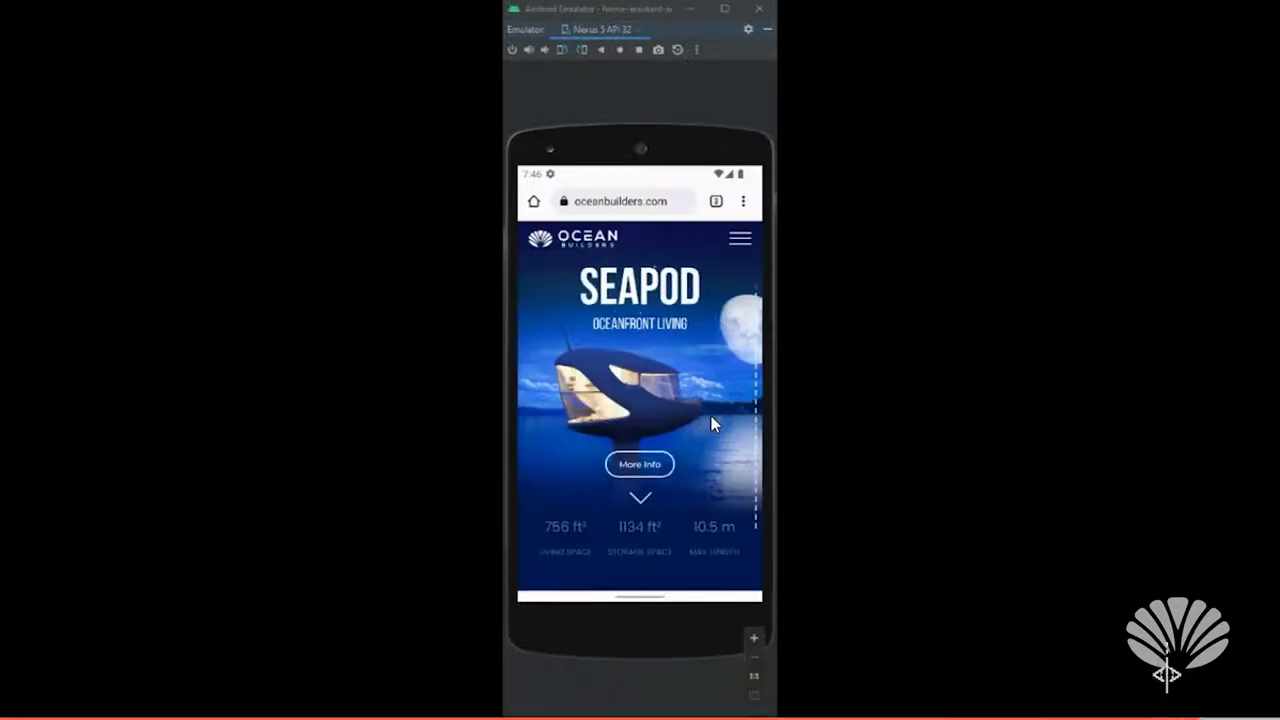
pyautogui.press('Escape')
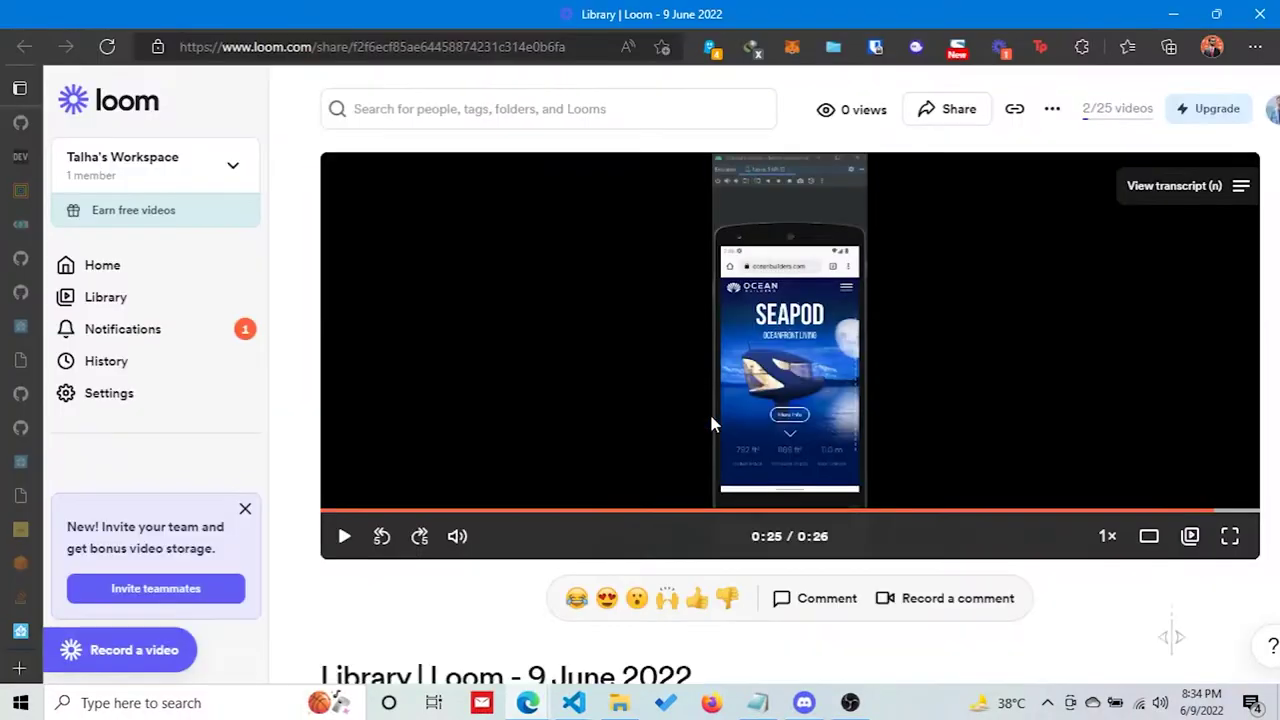
# Revisit the published notifications list, then bring up the Home Assistant login page.
pyautogui.moveTo(20, 530)
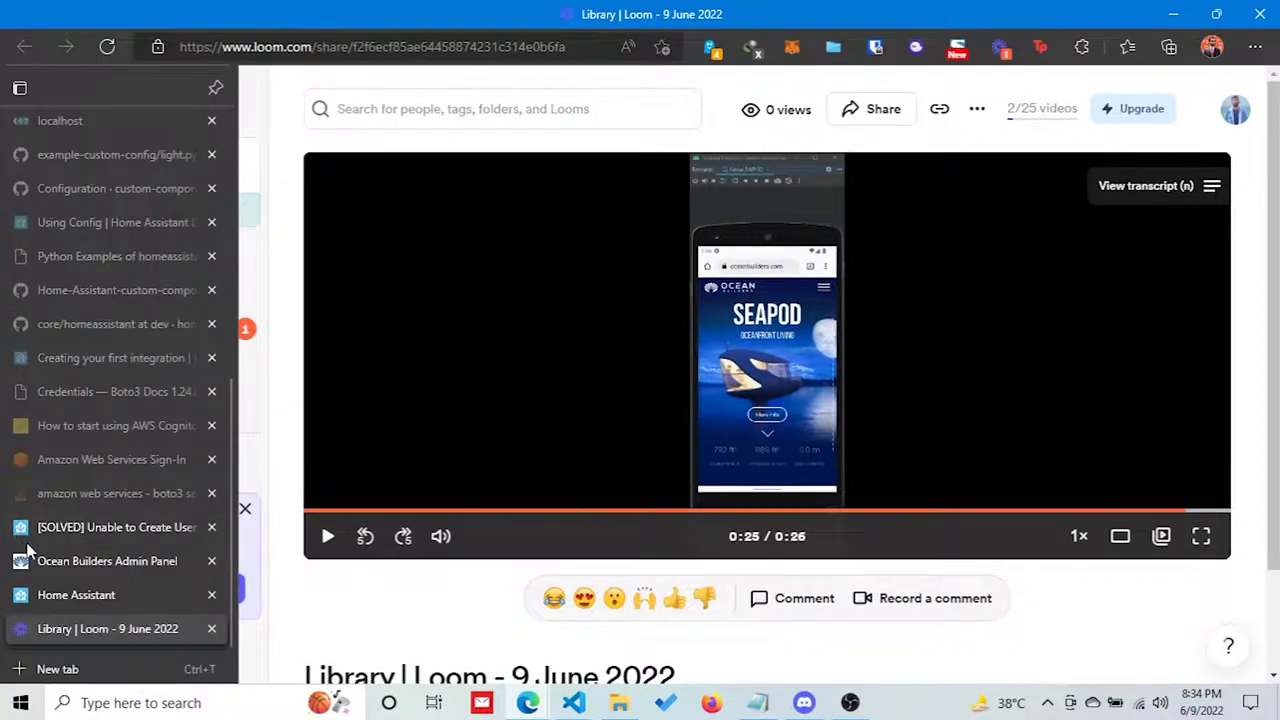
pyautogui.click(35, 560)
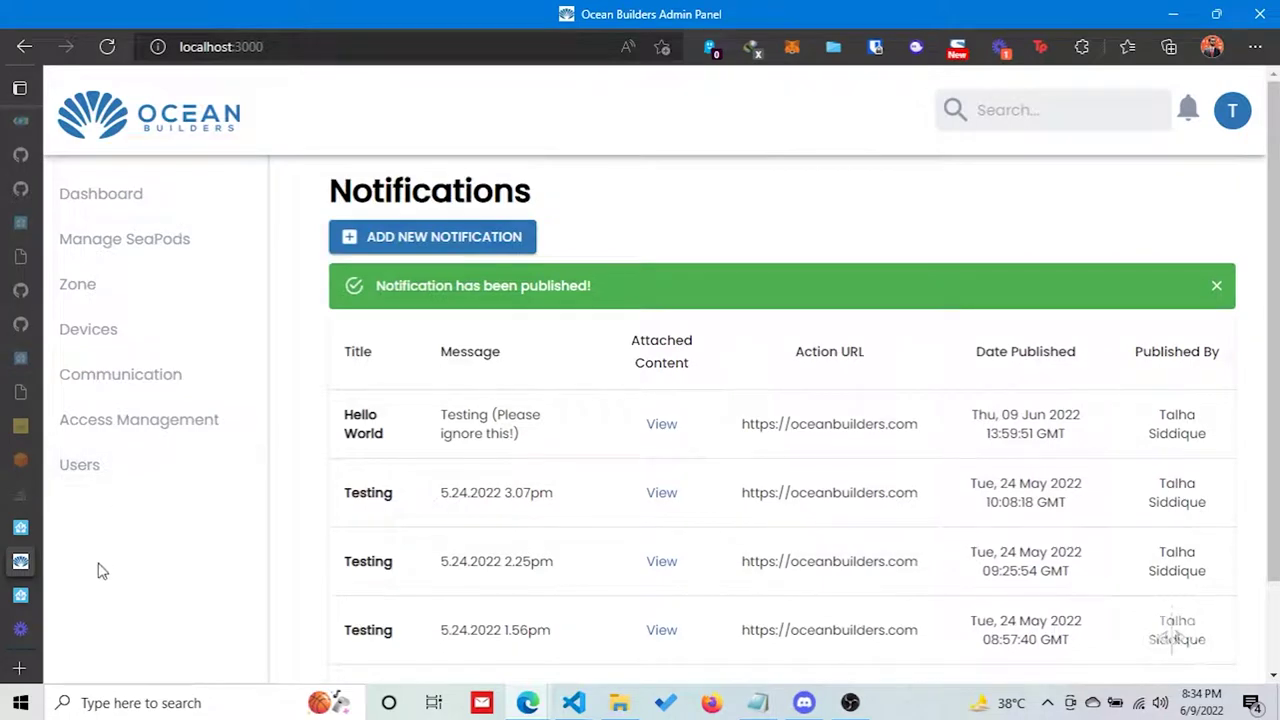
pyautogui.click(30, 595)
pyautogui.click(330, 386)
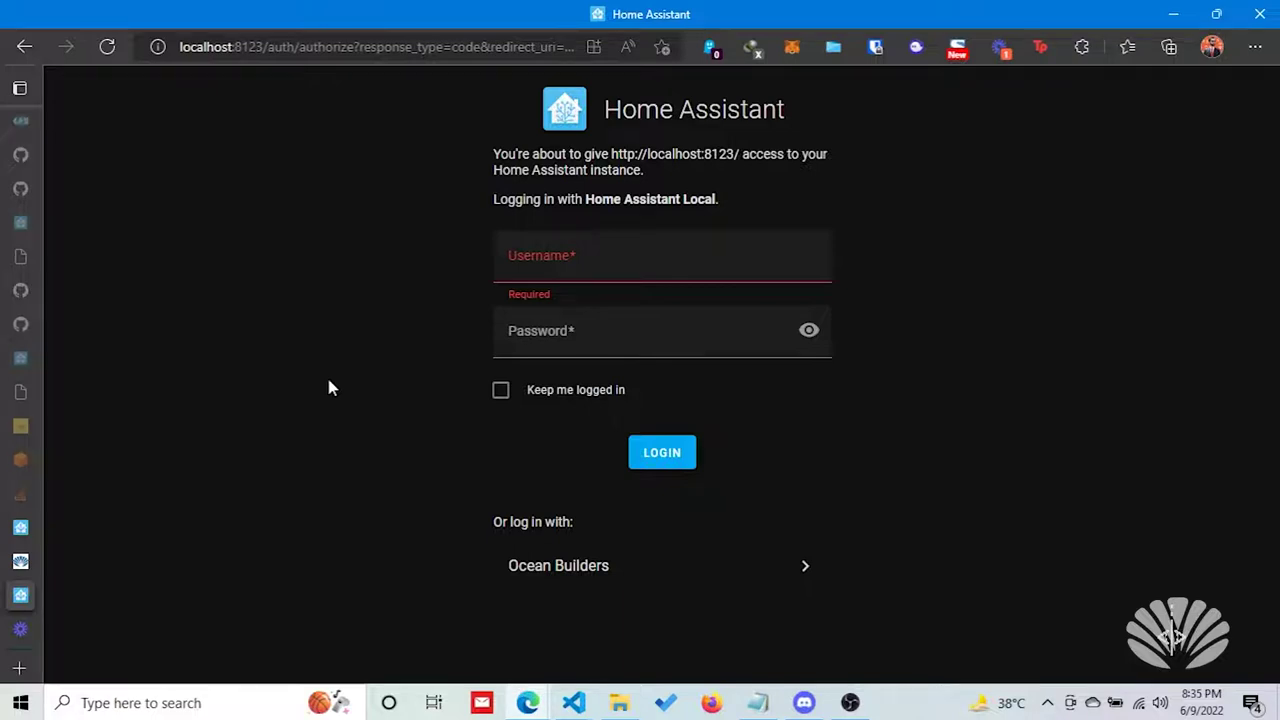
# Enter the local username and password and submit the Home Assistant login.
pyautogui.click(555, 265)
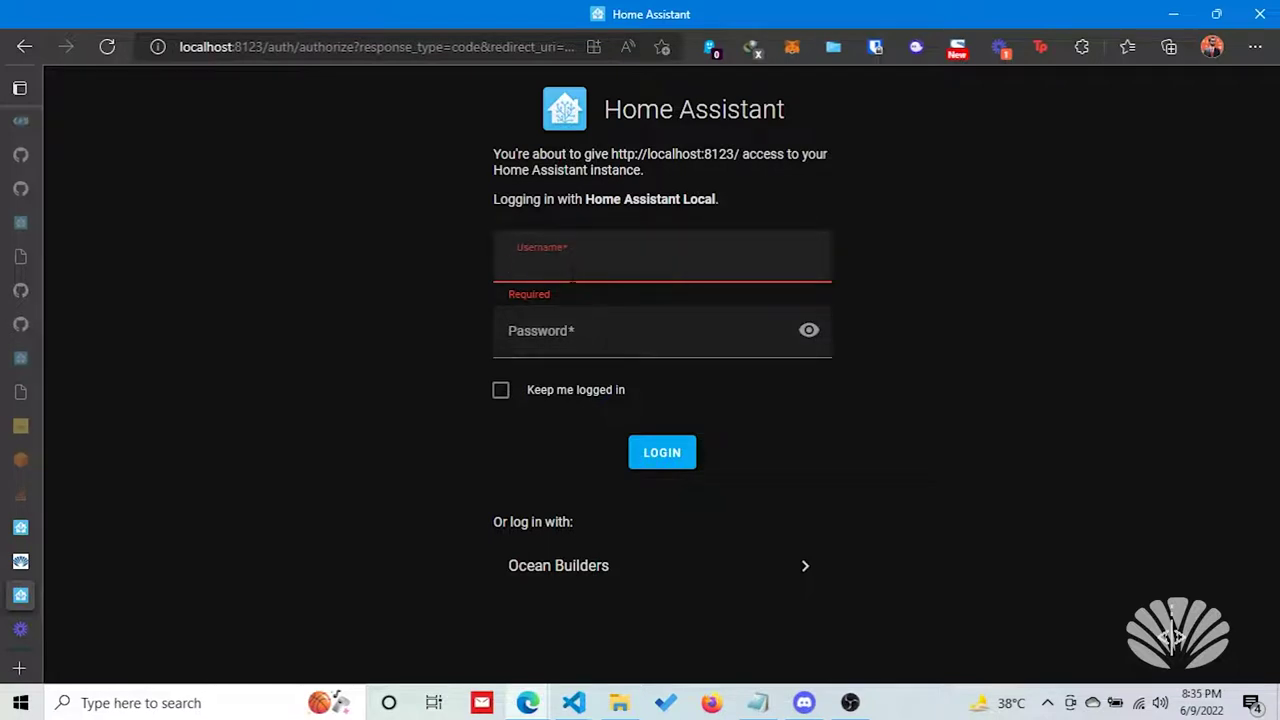
pyautogui.write('t')
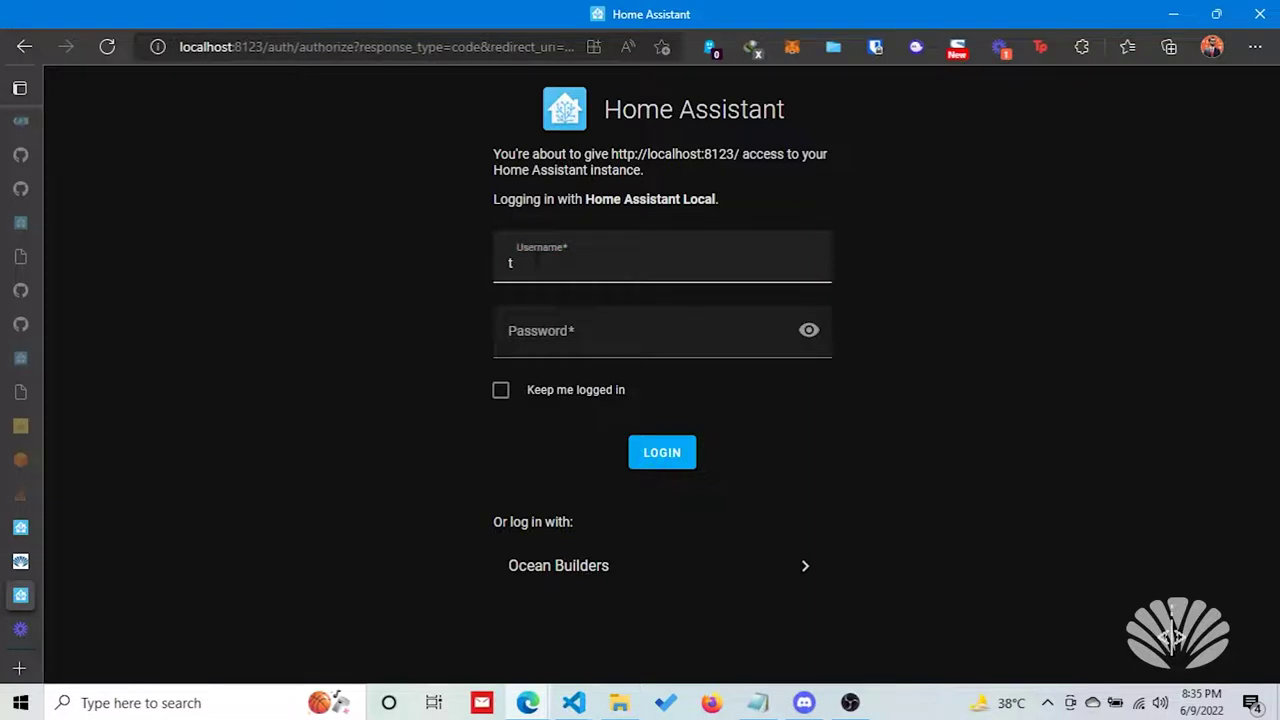
pyautogui.click(537, 260)
pyautogui.write('alha')
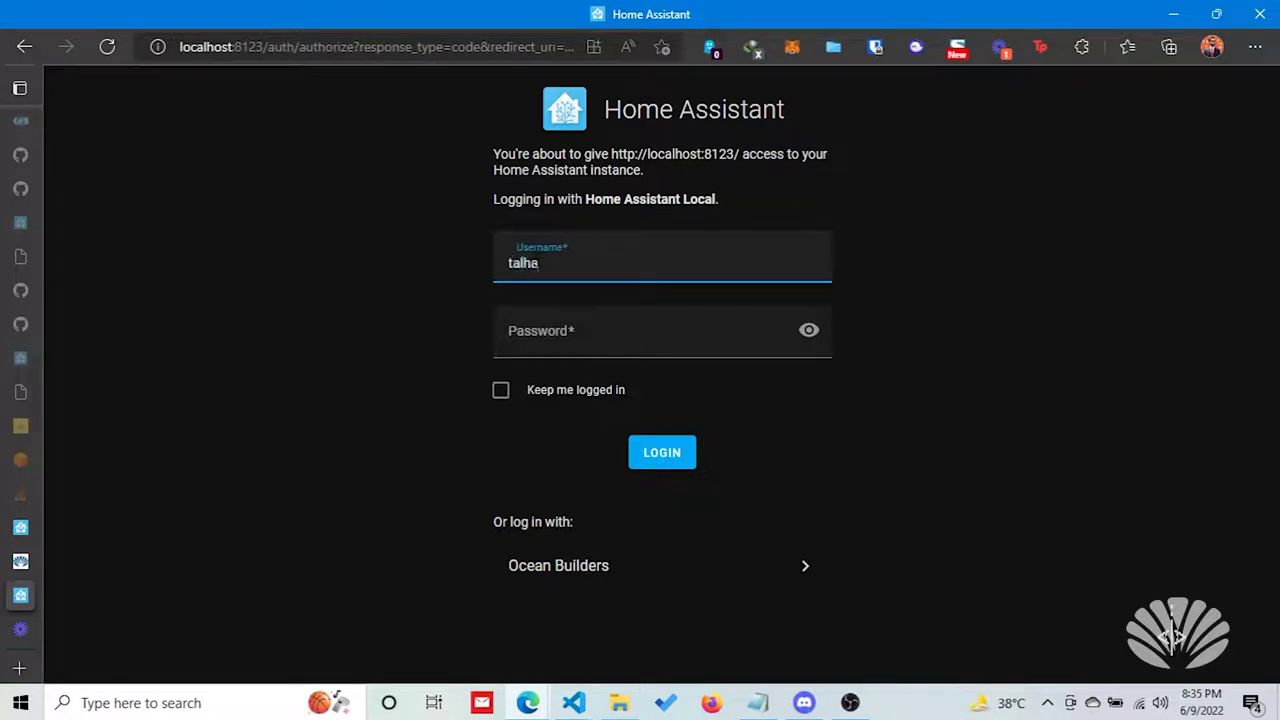
pyautogui.press('Tab')
pyautogui.write('•••••')
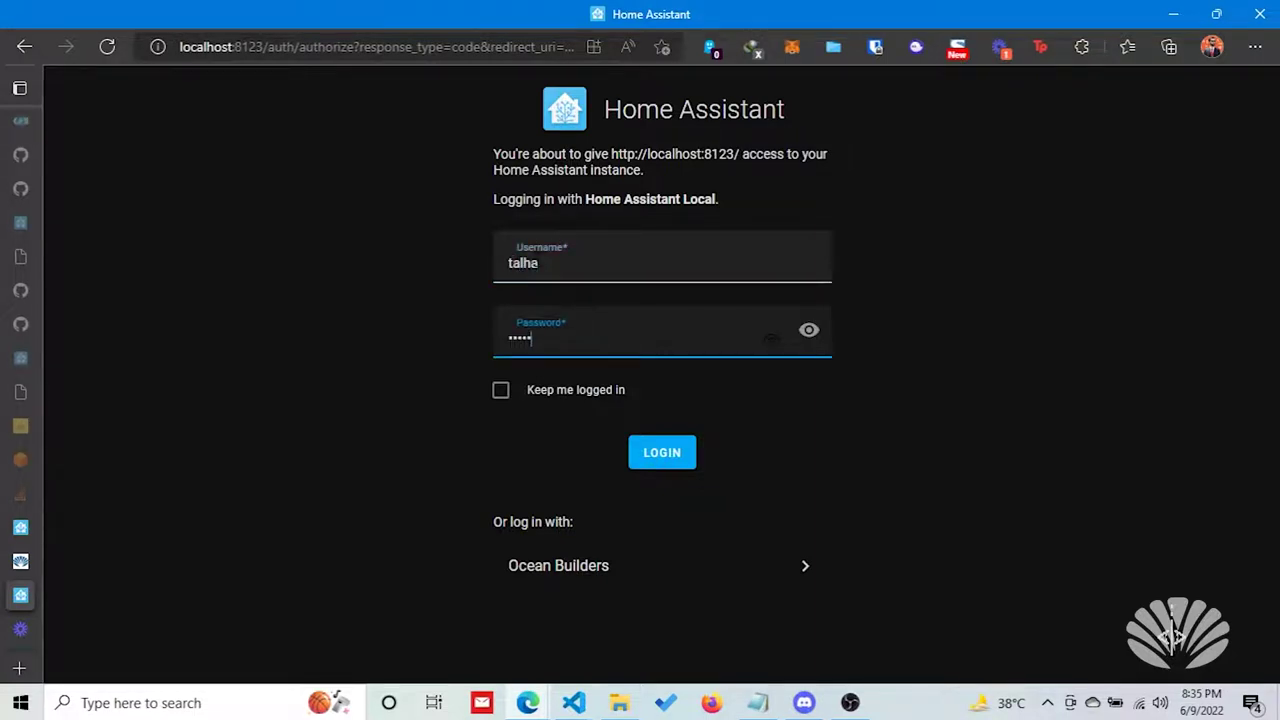
pyautogui.click(656, 455)
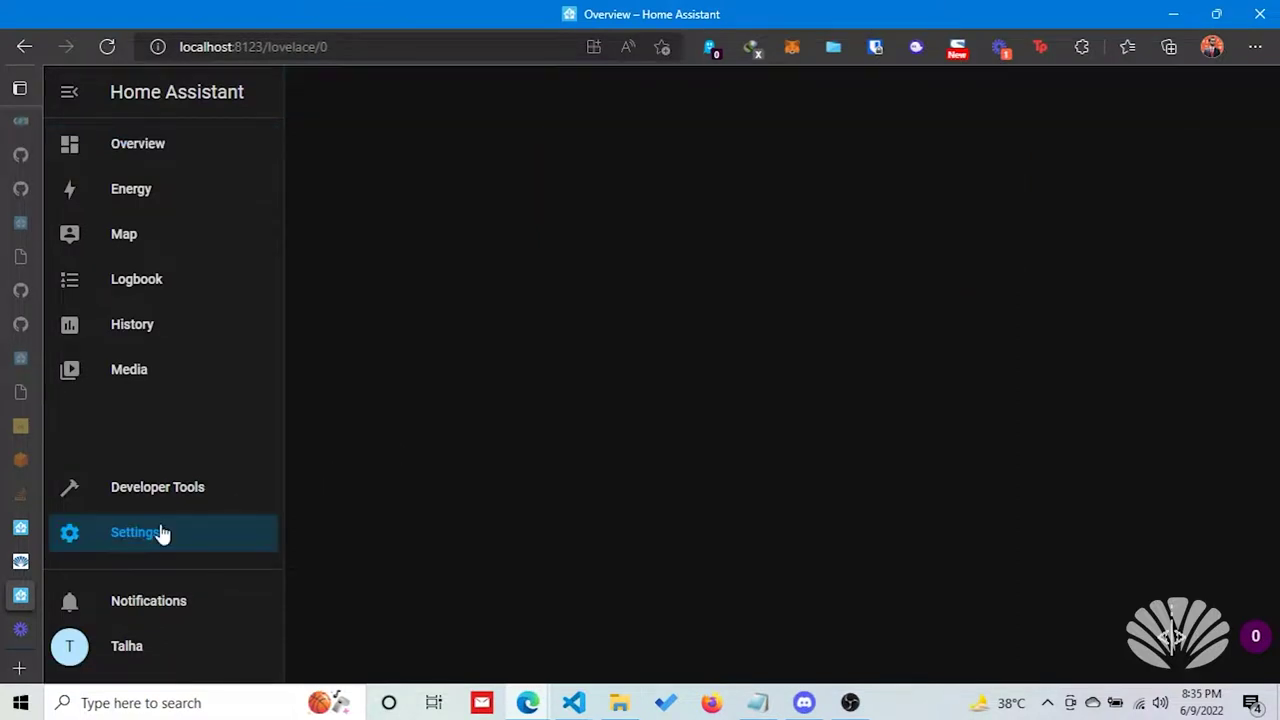
# Log out of Home Assistant from the user profile page and confirm.
pyautogui.scroll(-2, 470, 395)
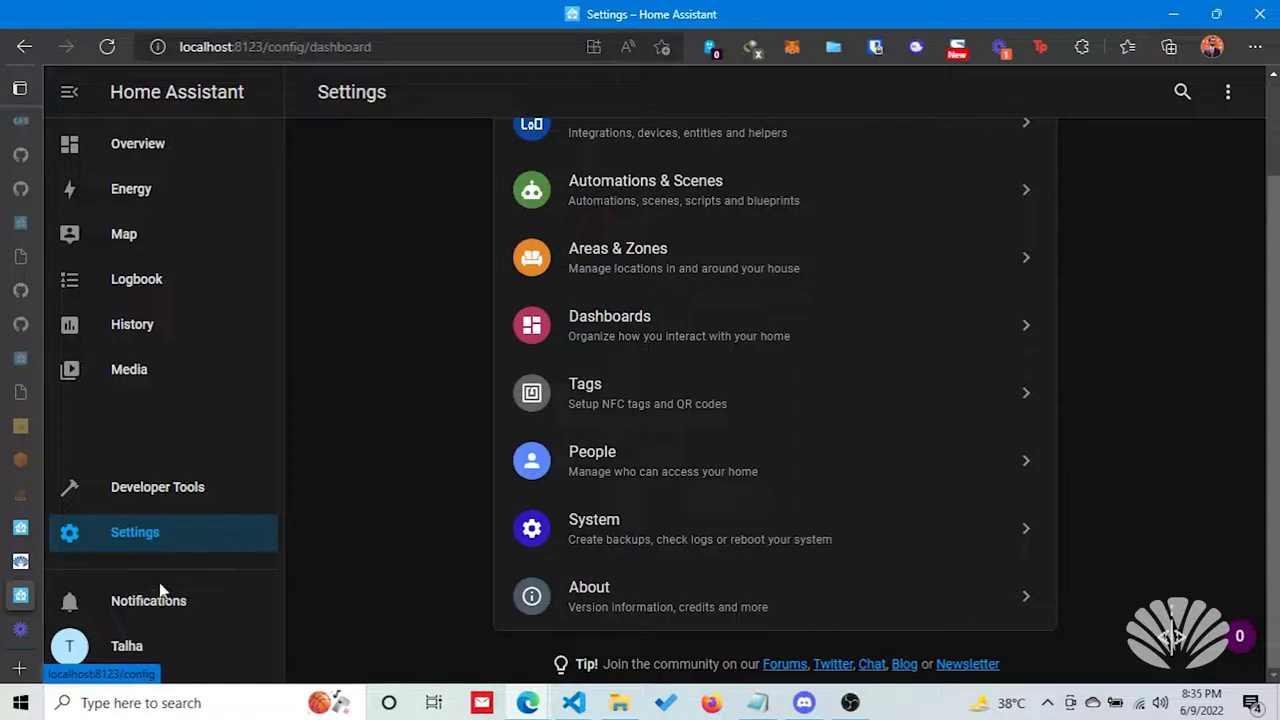
pyautogui.click(160, 645)
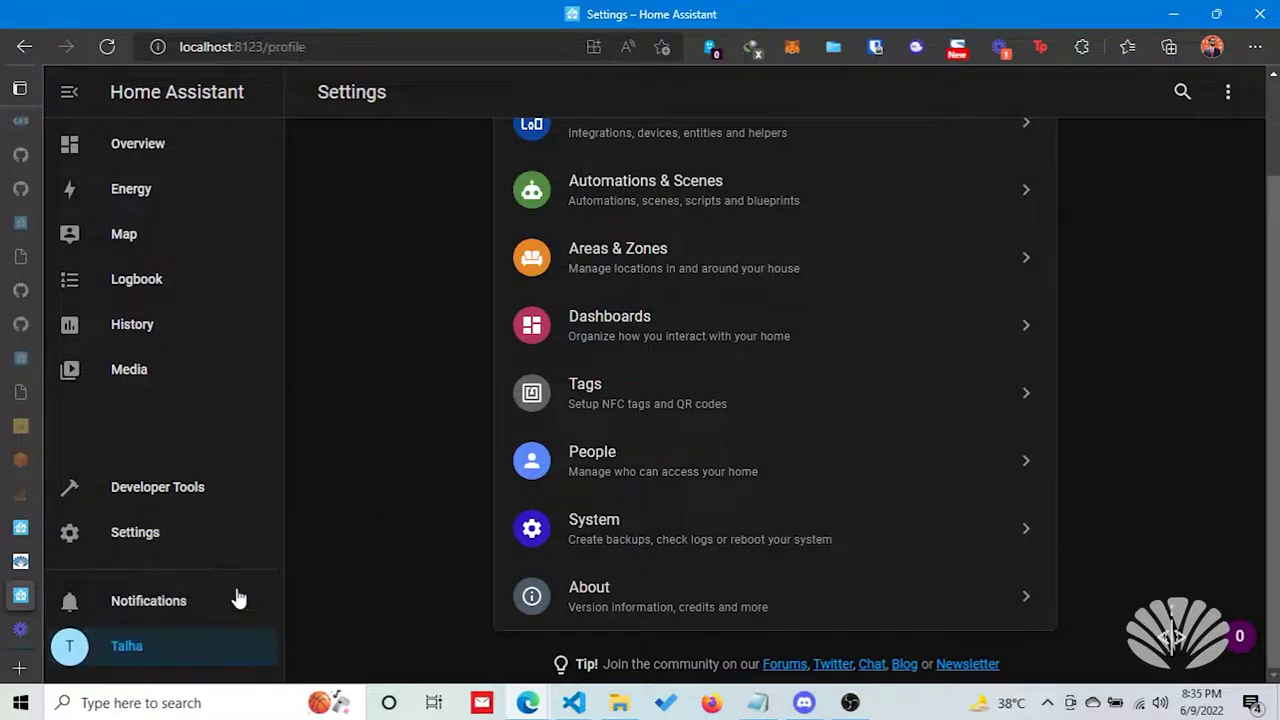
pyautogui.scroll(-5, 640, 420)
pyautogui.scroll(4, 820, 450)
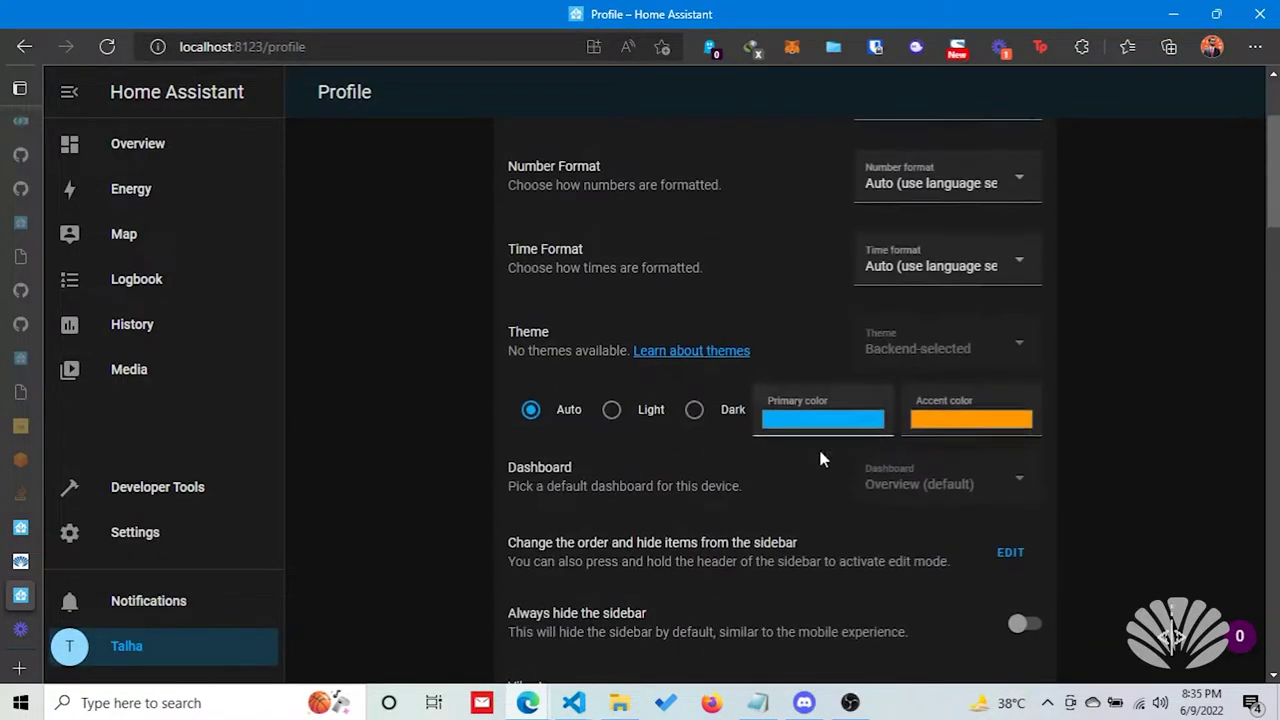
pyautogui.scroll(2, 924, 503)
pyautogui.scroll(-7, 850, 505)
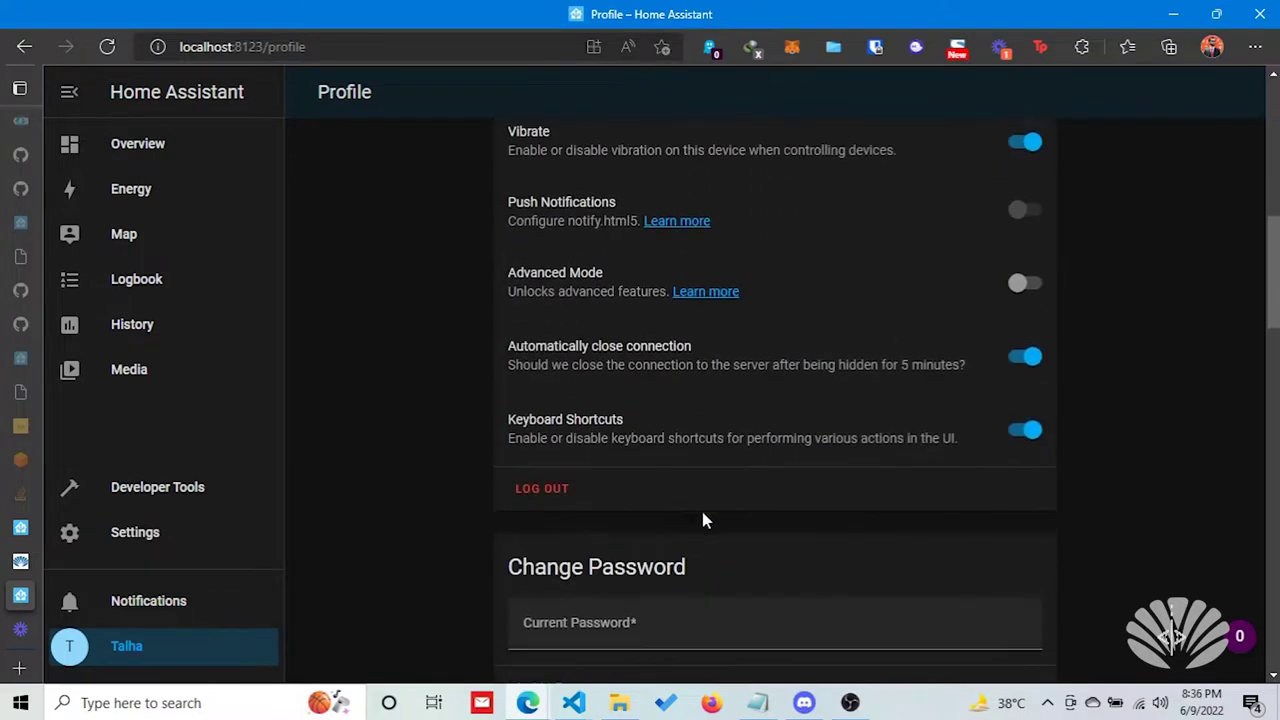
pyautogui.click(570, 503)
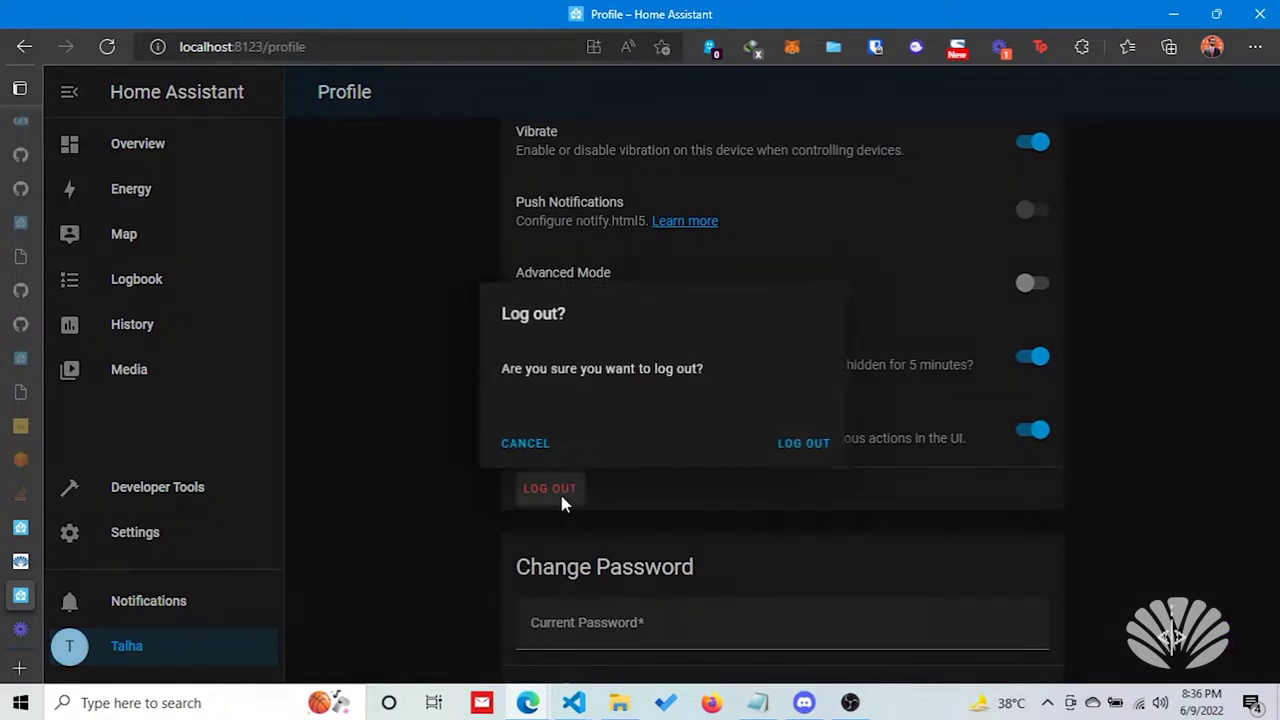
pyautogui.click(776, 451)
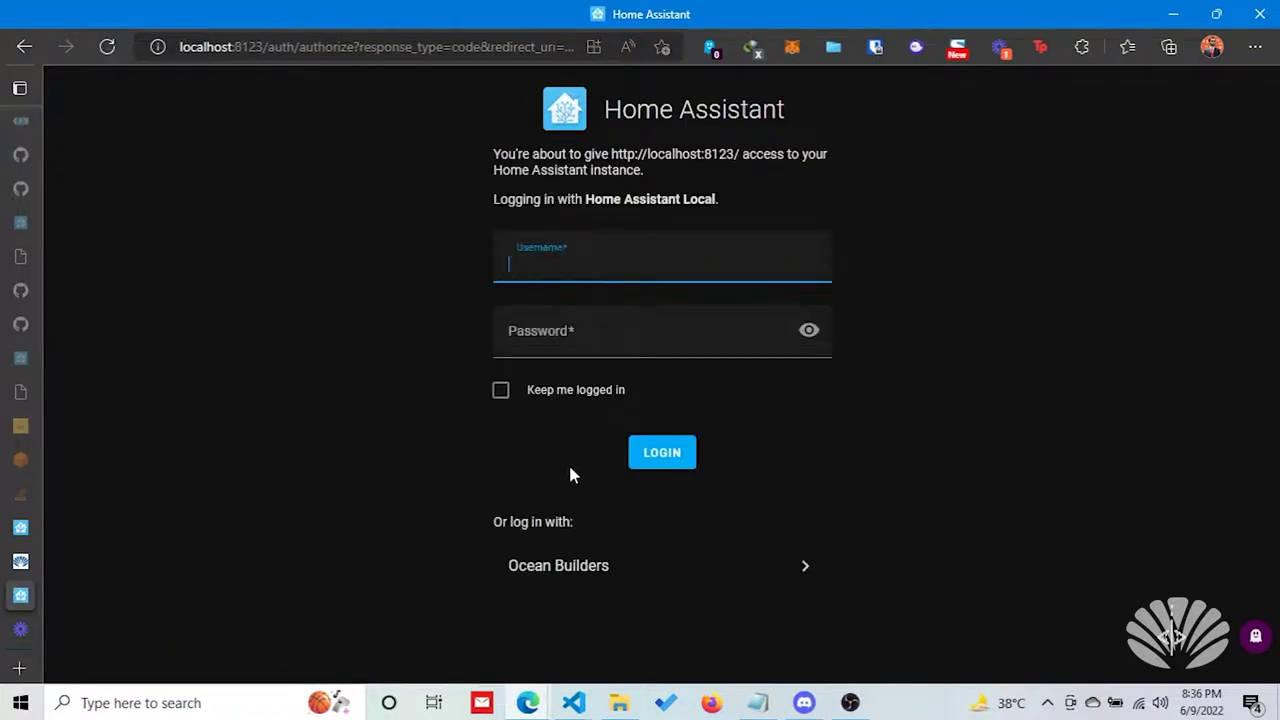
# Sign in with Ocean Builders using the account e-mail and password.
pyautogui.click(586, 565)
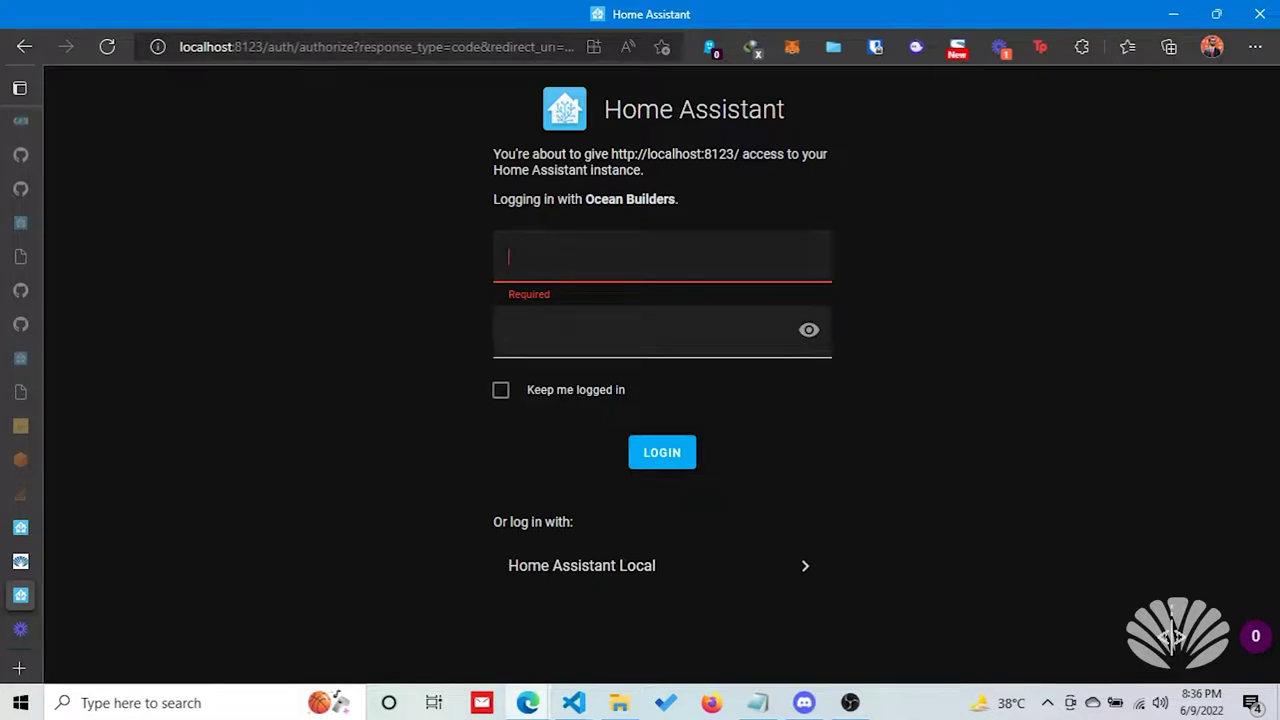
pyautogui.press('Return')
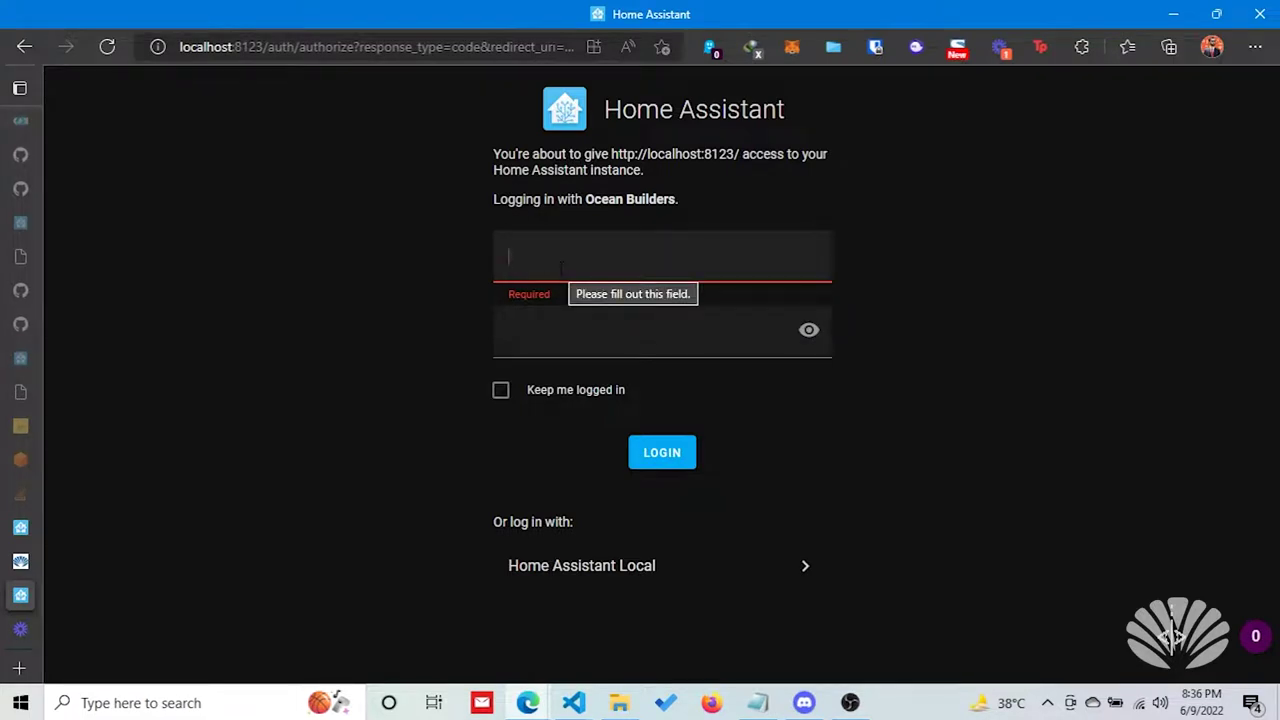
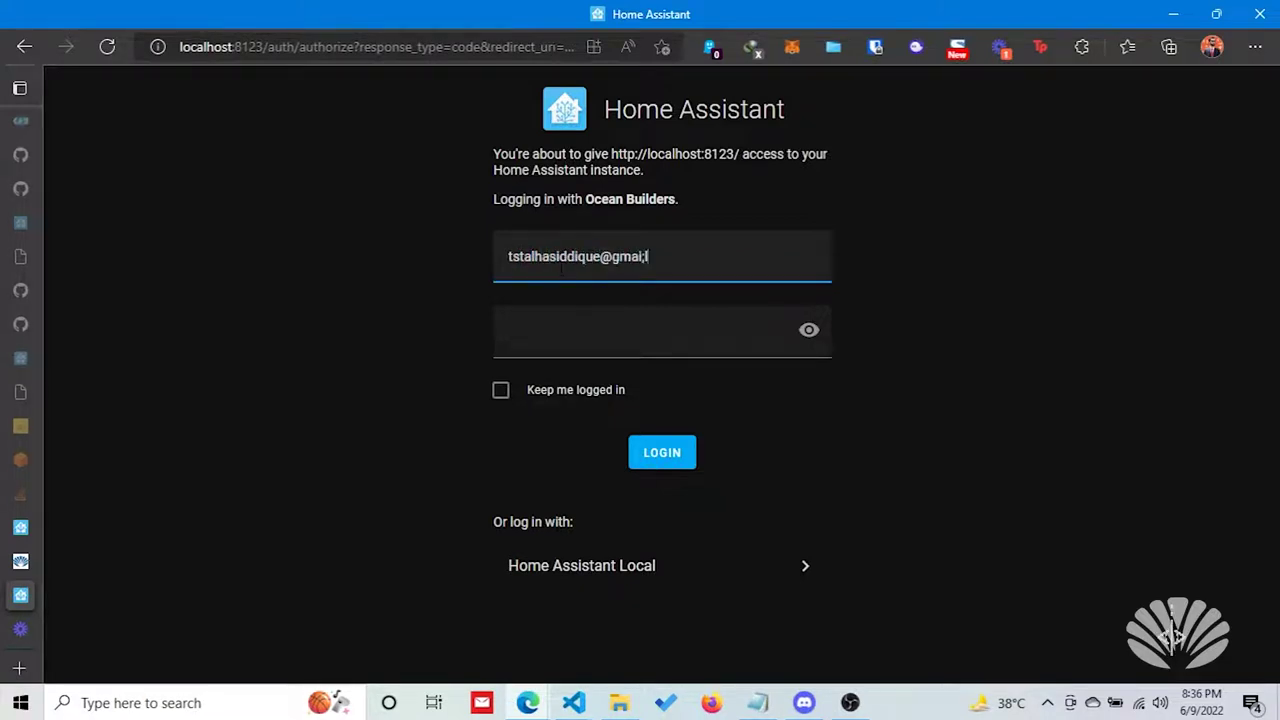
pyautogui.press('Tab')
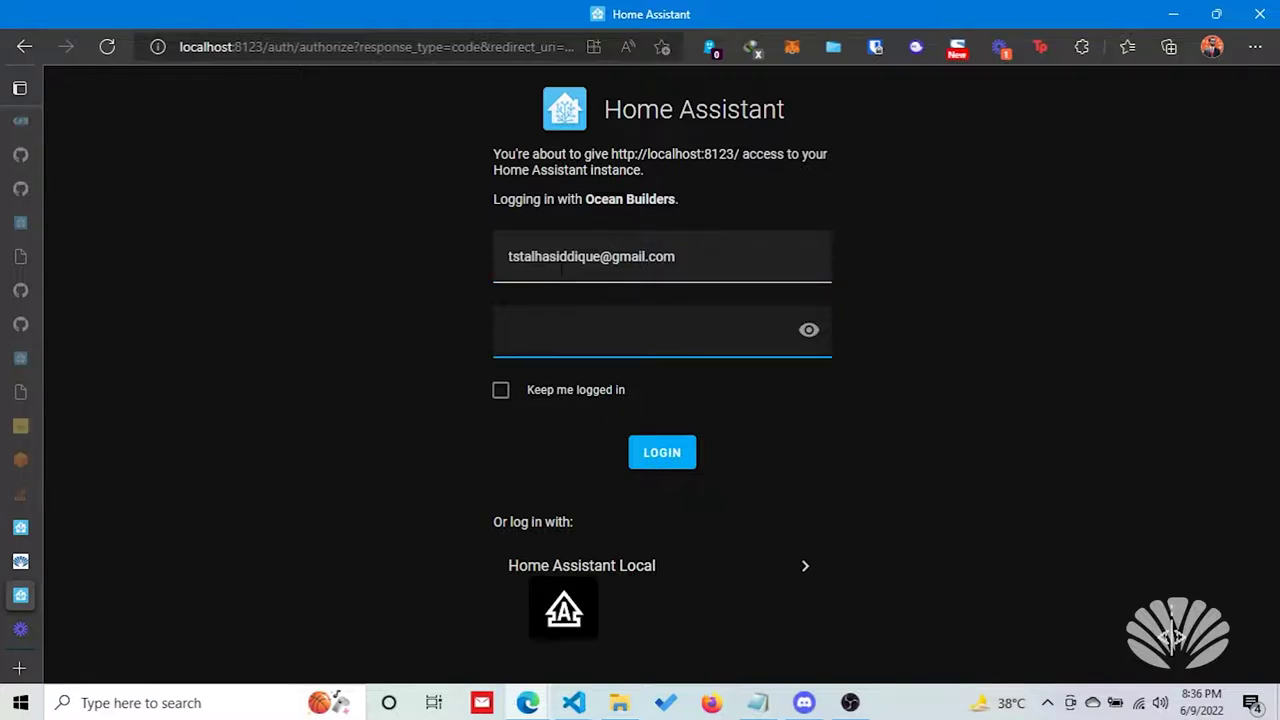
pyautogui.write('**********')
pyautogui.press('Return')
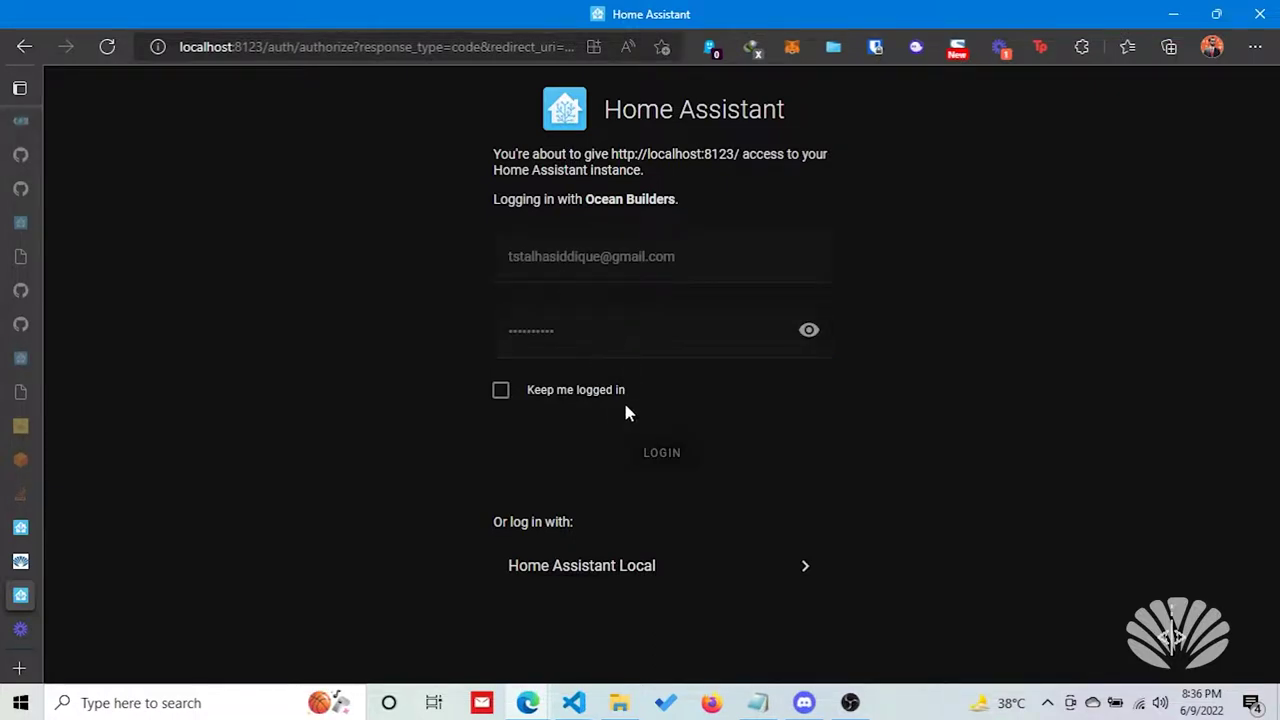
# Restart the Ocean Builders sign-in, enter the account e-mail and password, and log into Home Assistant.
pyautogui.click(646, 322)
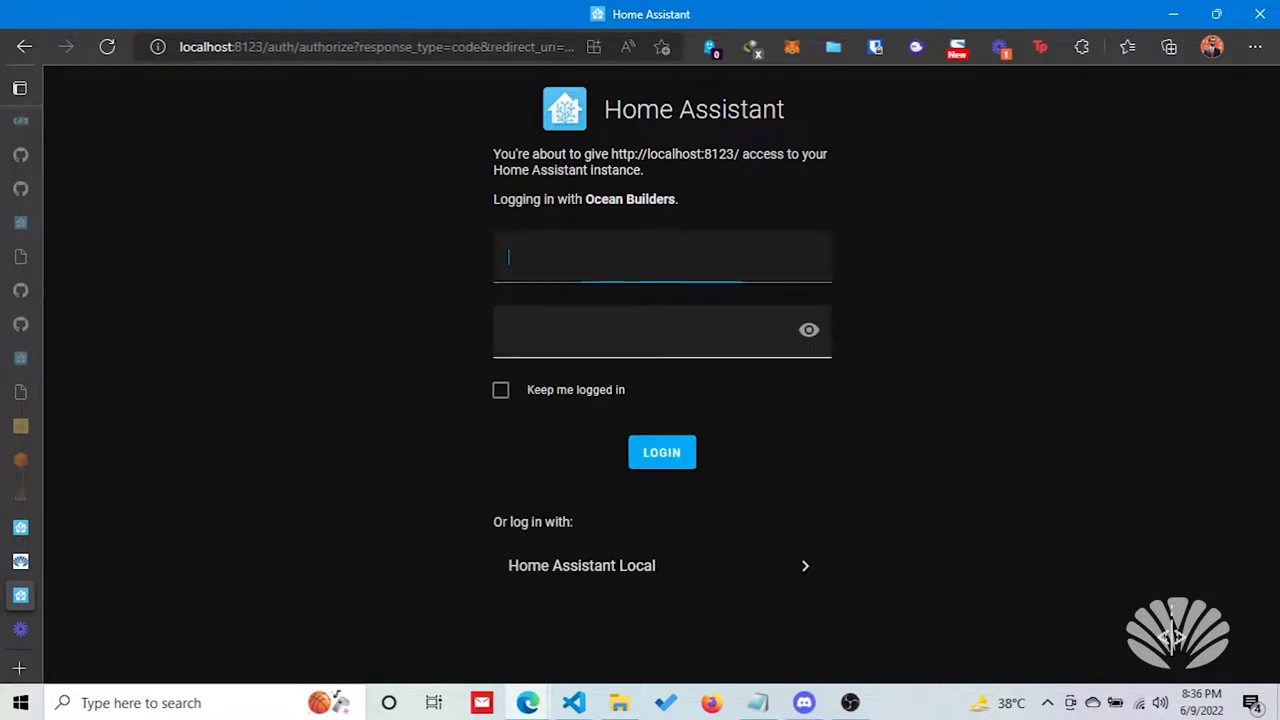
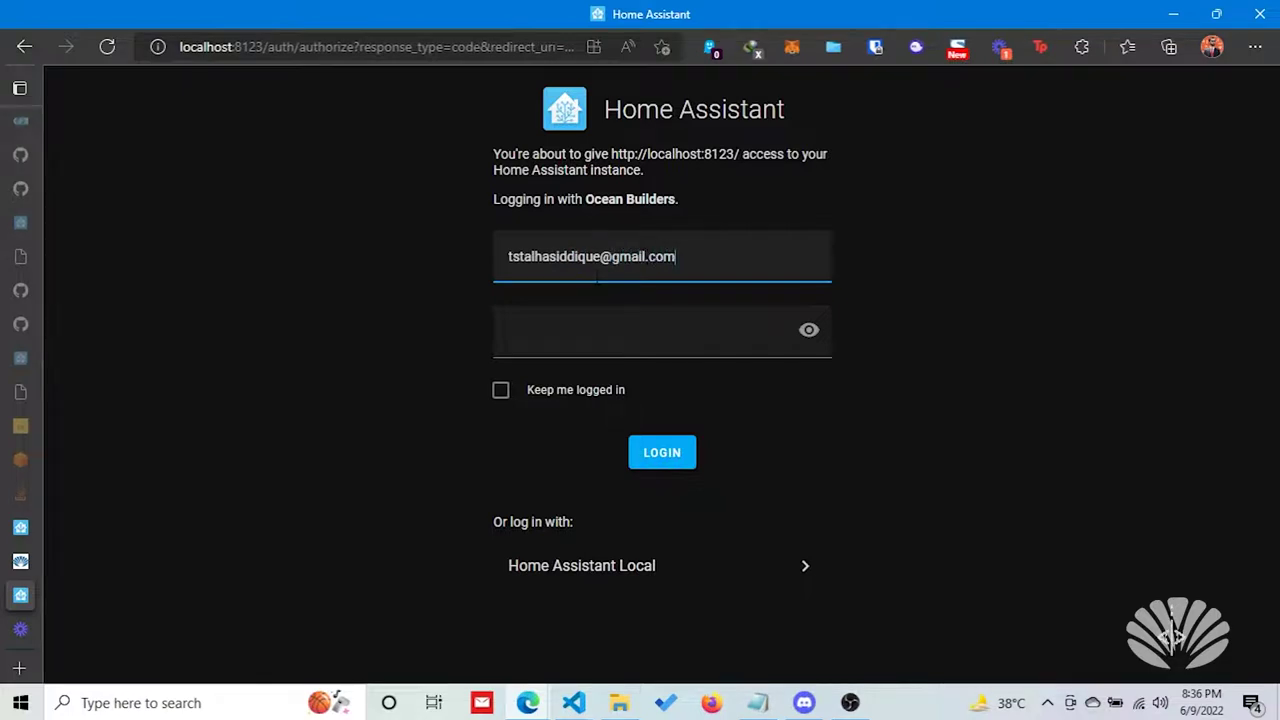
pyautogui.press('Tab')
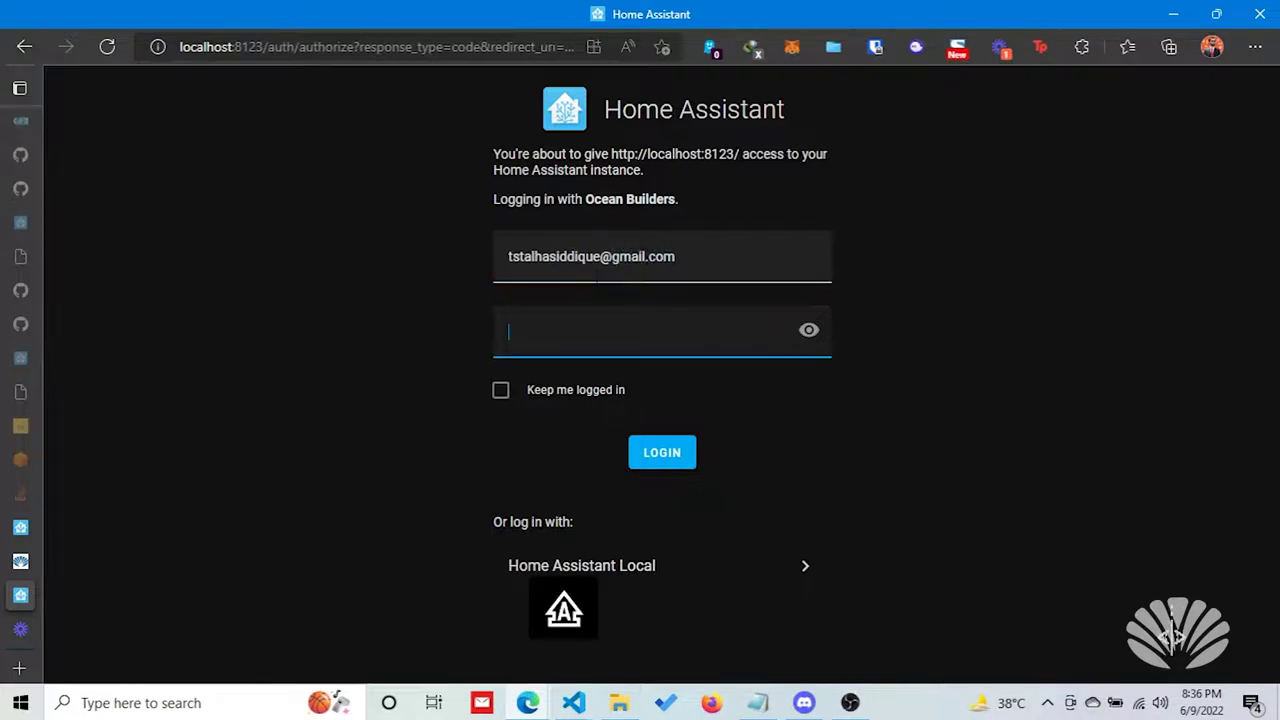
pyautogui.write('**********')
pyautogui.press('Return')
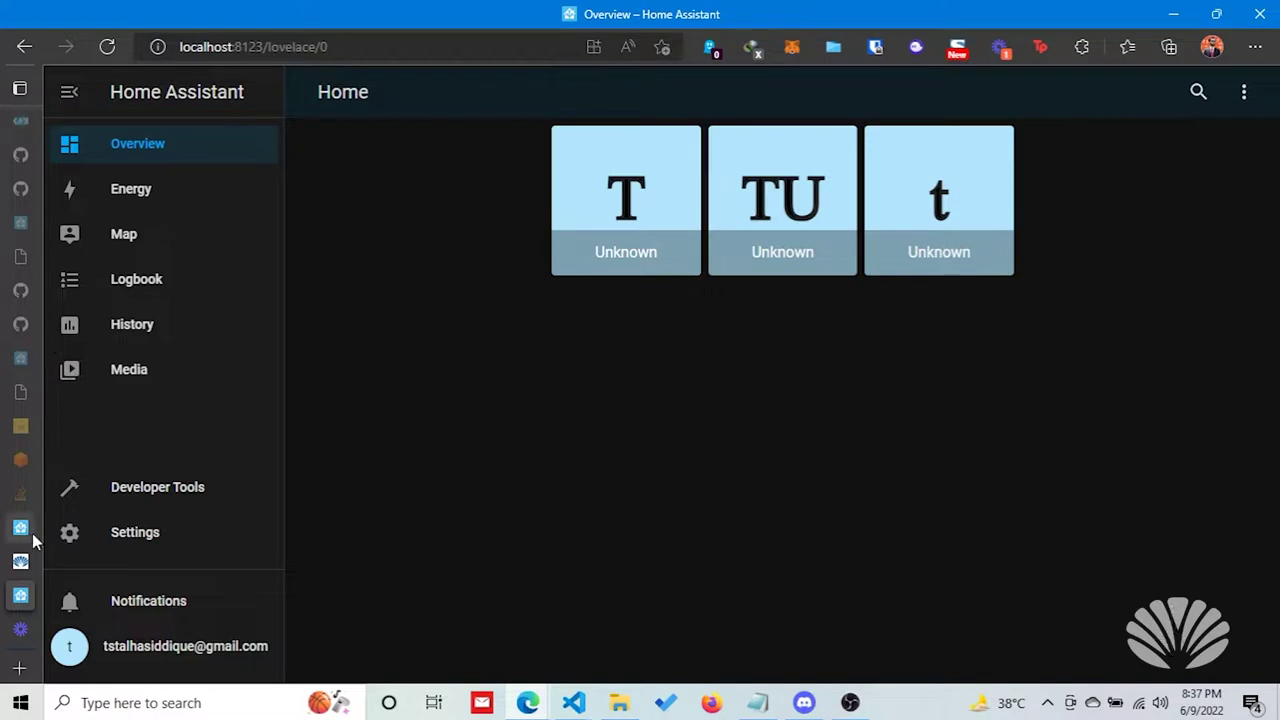
pyautogui.moveTo(28, 566)
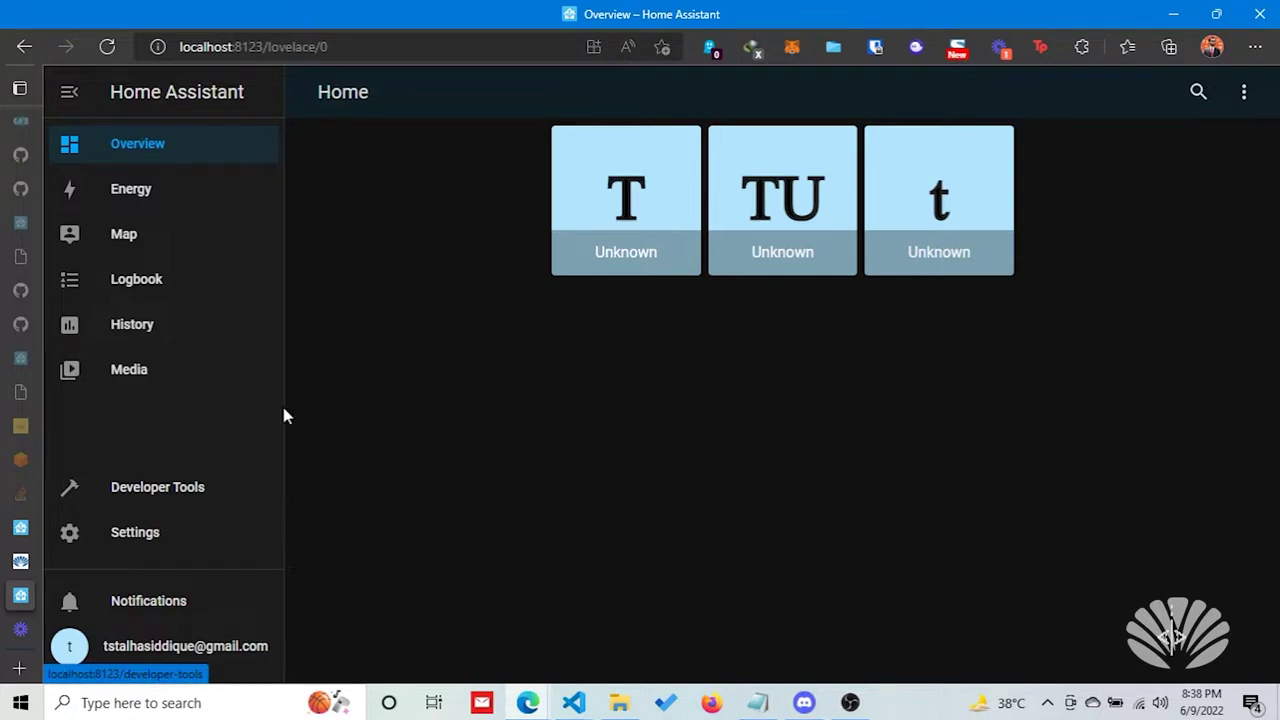
# Bring forward the VS Code window showing index.ts of the drone-tracking project.
pyautogui.click(574, 706)
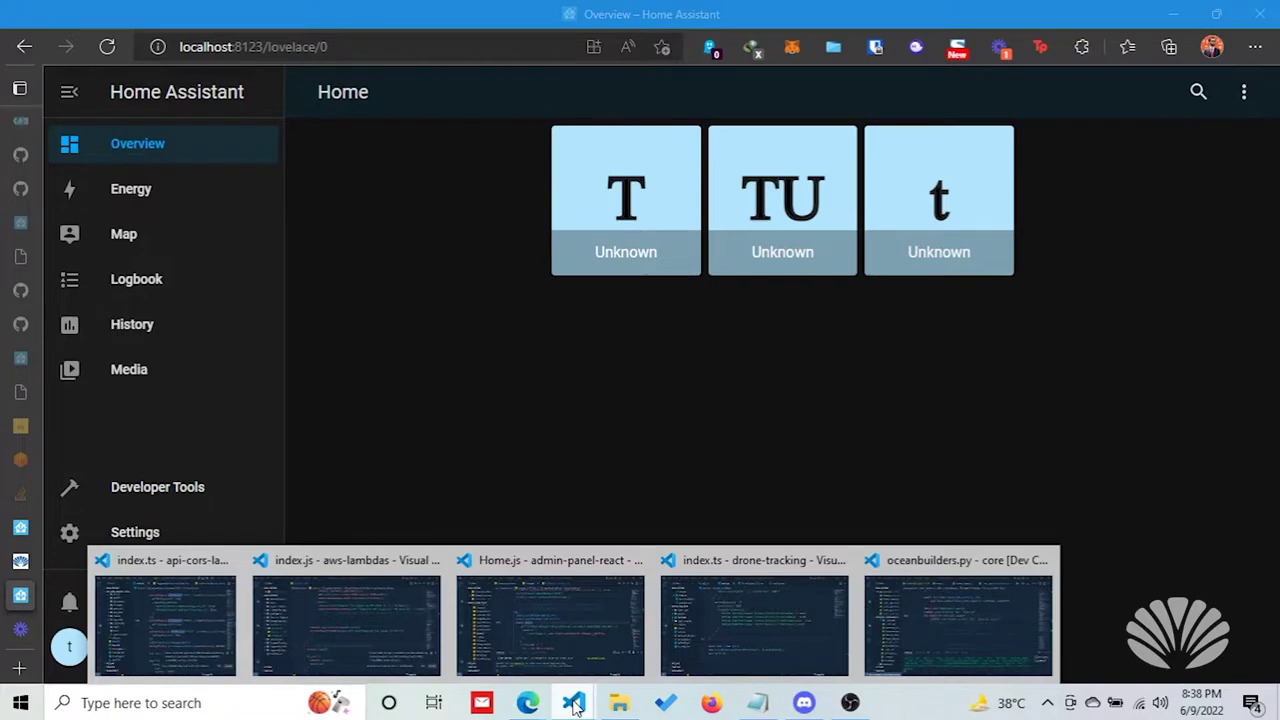
pyautogui.click(754, 622)
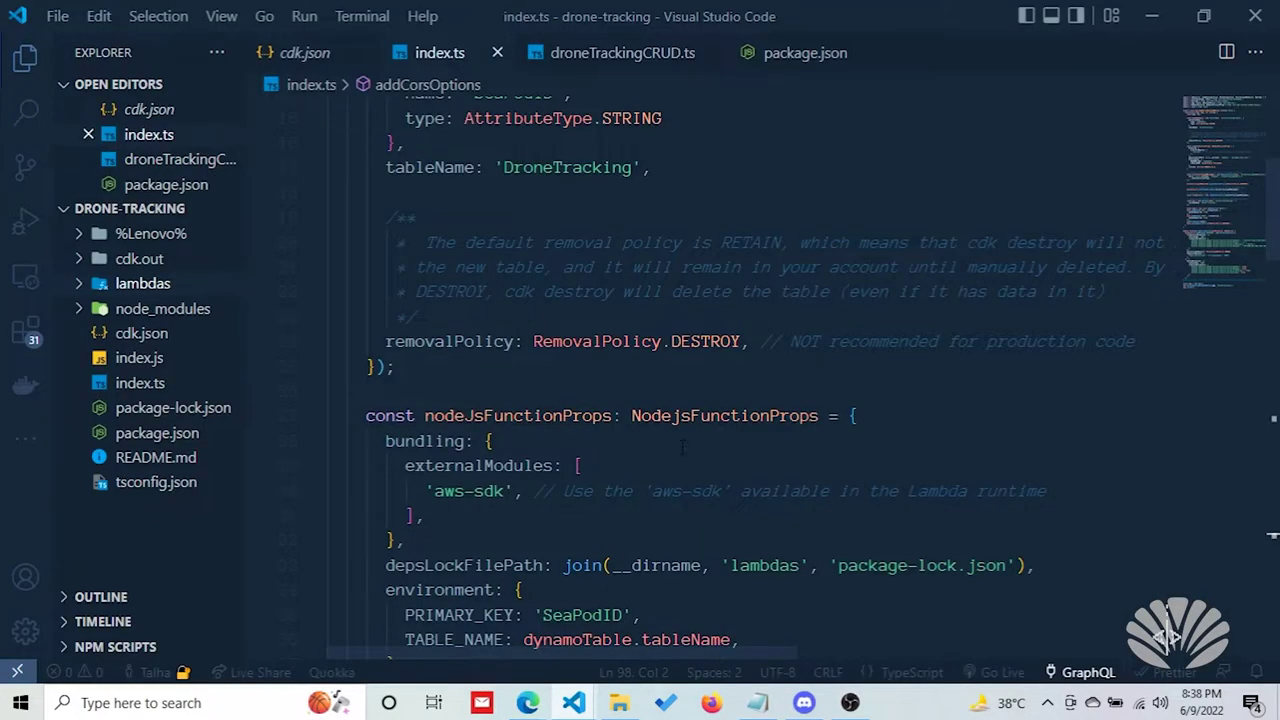
# Scroll index.ts to review the imports and the ApiLambdaCrudDynamoDBStack class creating the DroneTracking table.
pyautogui.scroll(-1, 683, 447)
pyautogui.scroll(5, 683, 447)
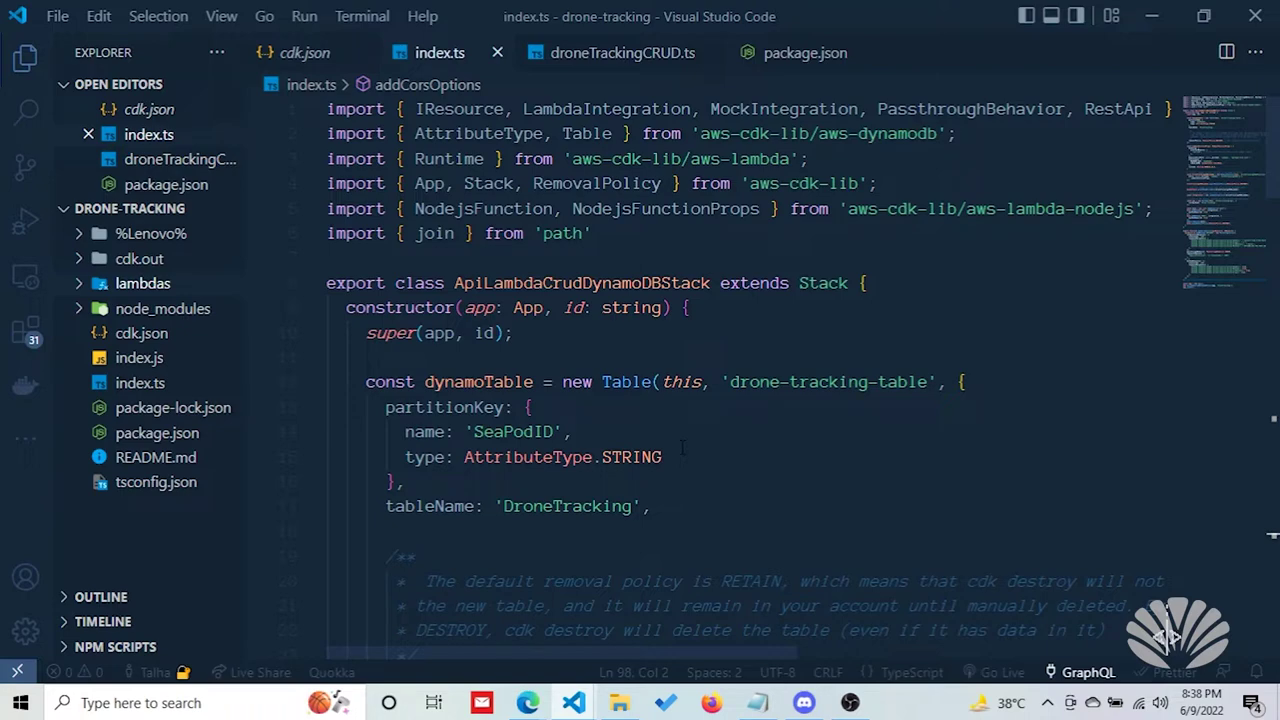
pyautogui.scroll(-10, 683, 447)
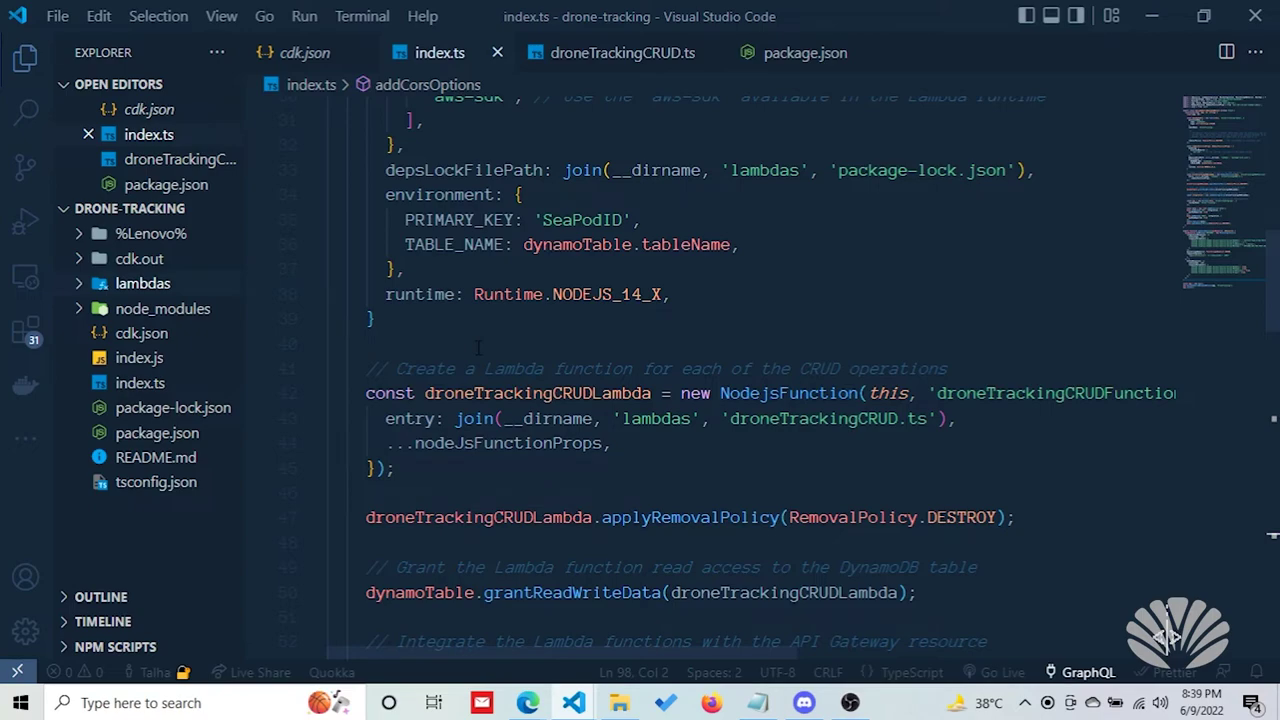
# Scroll index.ts down to the droneTrackingCRUDLambda and 'drone-tracking-api' RestApi definitions.
pyautogui.scroll(-4, 491, 345)
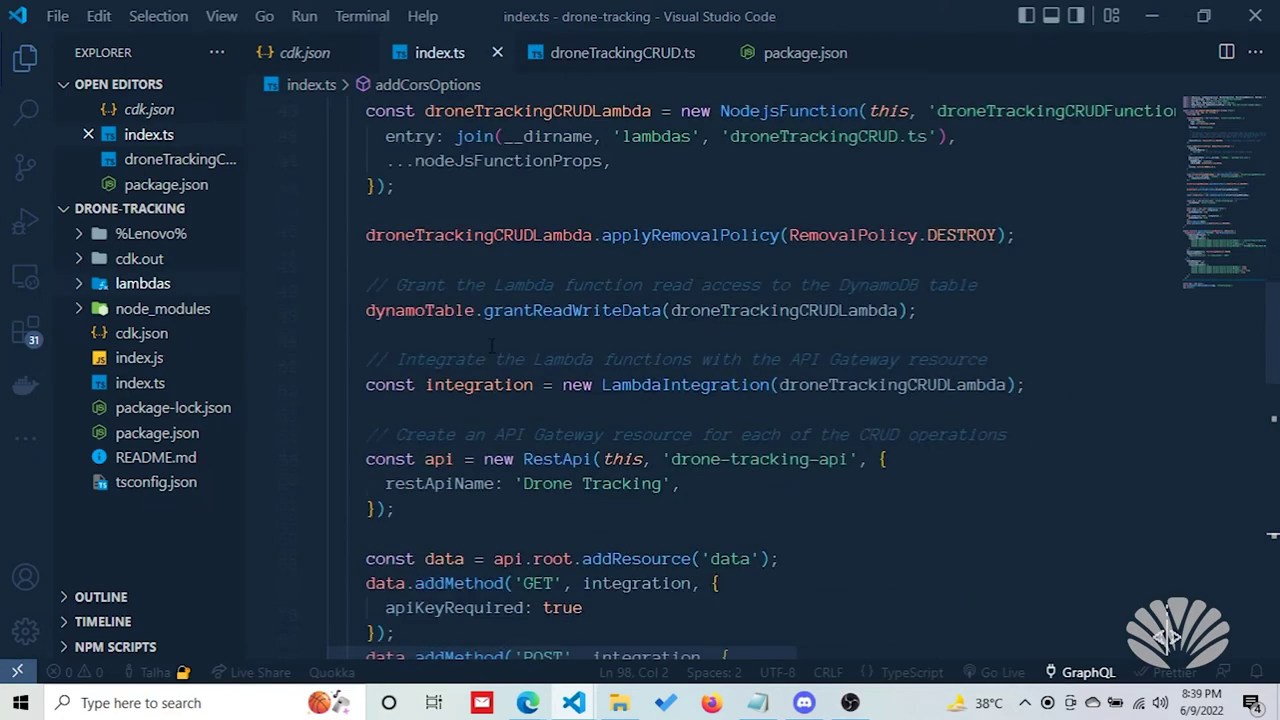